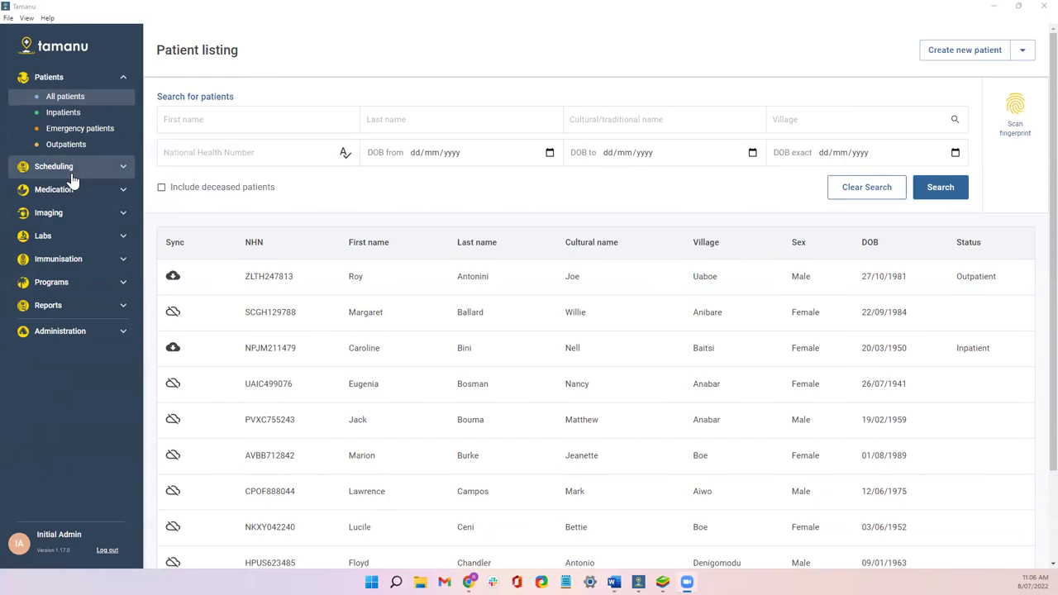
List only admitted inpatients, showing the two General Medicine patients.
click(123, 170)
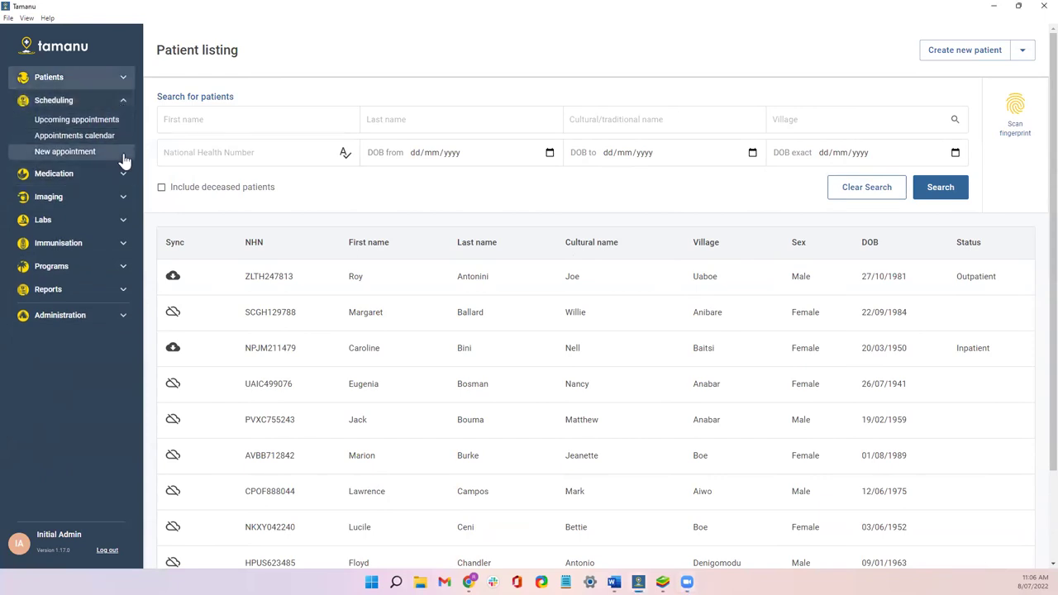
click(124, 104)
click(124, 104)
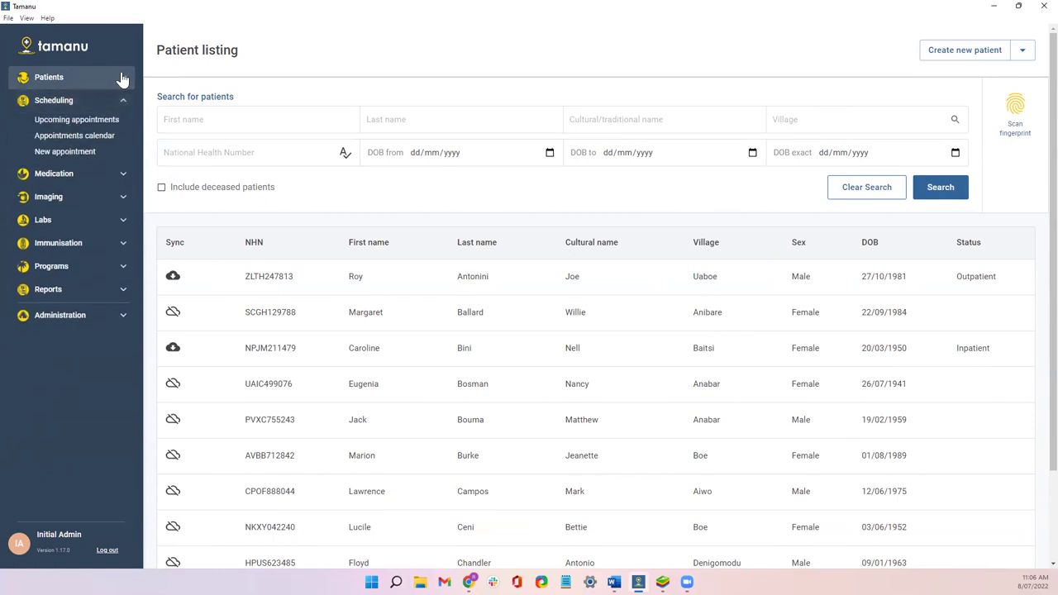
click(122, 79)
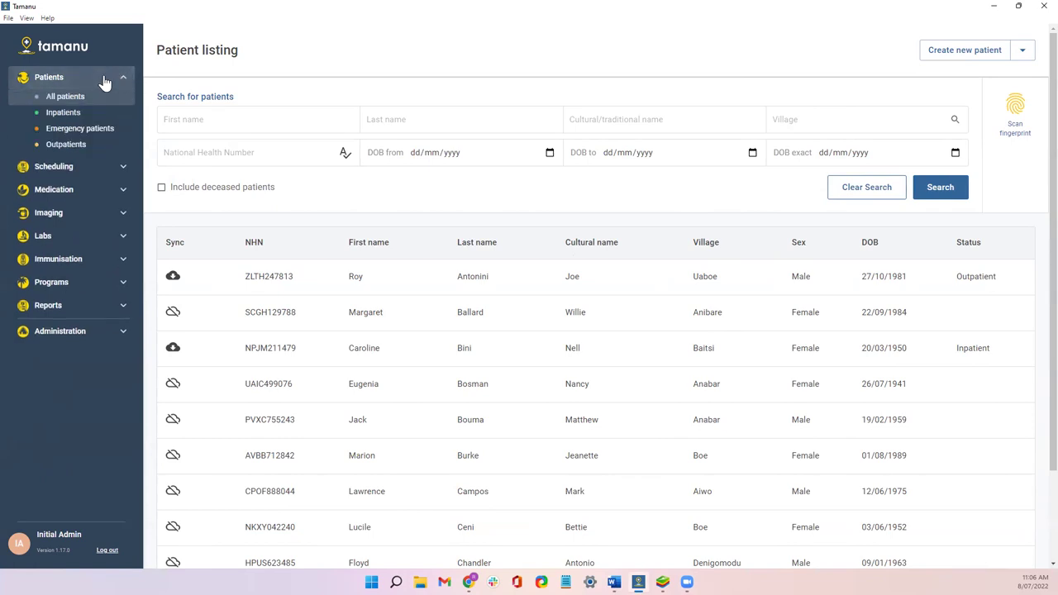
click(68, 96)
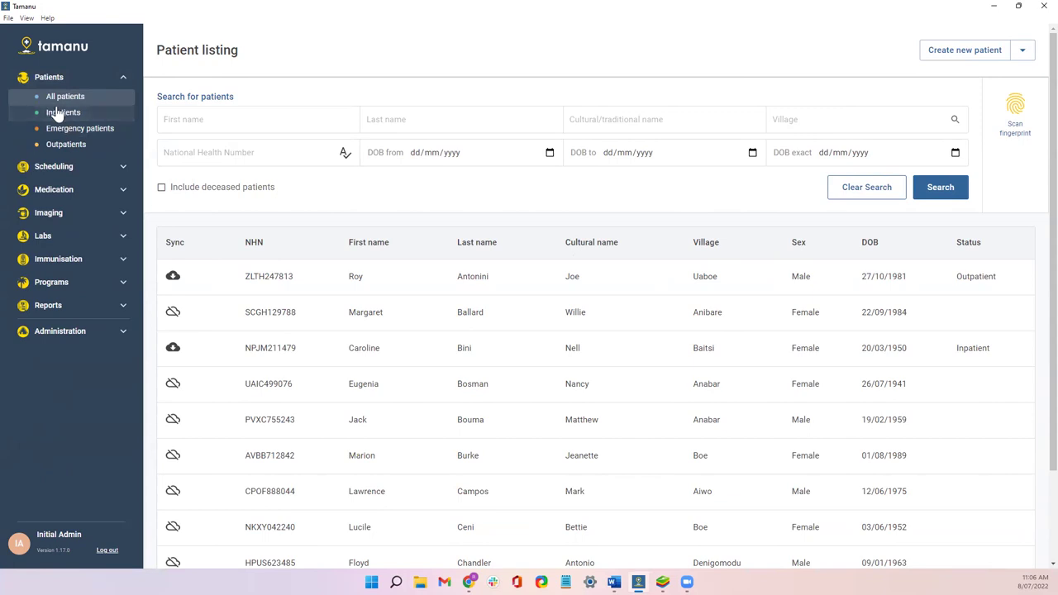
click(57, 113)
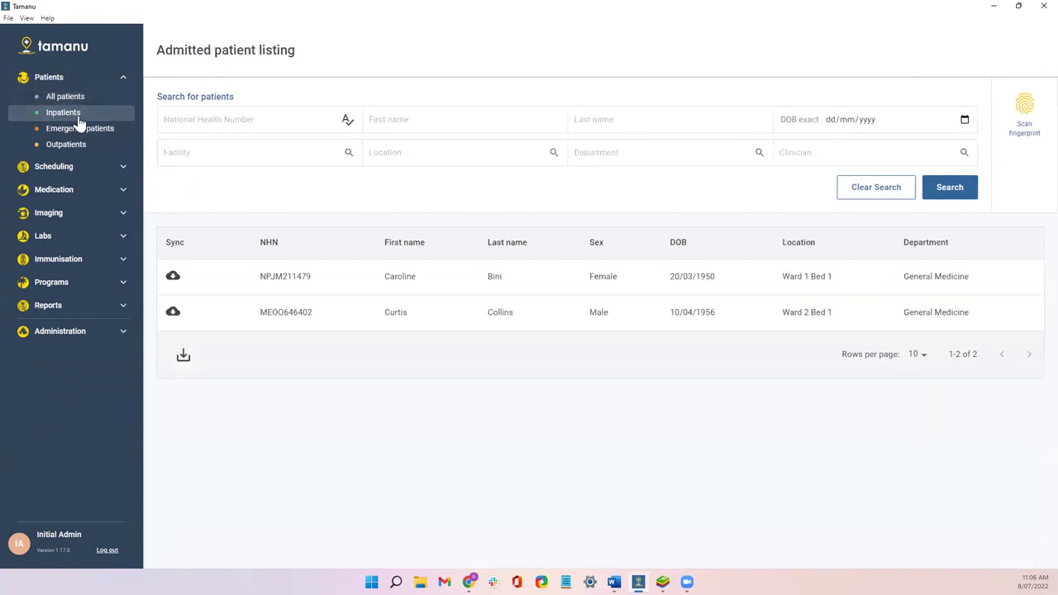
Open the Ward 2 Bed 1 inpatient's record and expand the Administration and Programs sidebar sections.
click(394, 314)
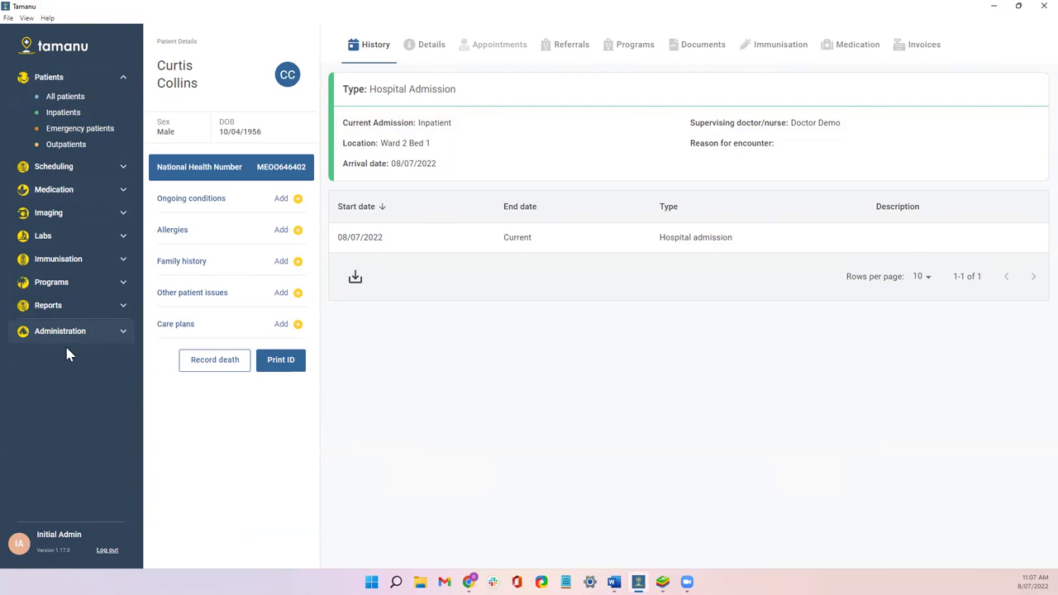
click(66, 333)
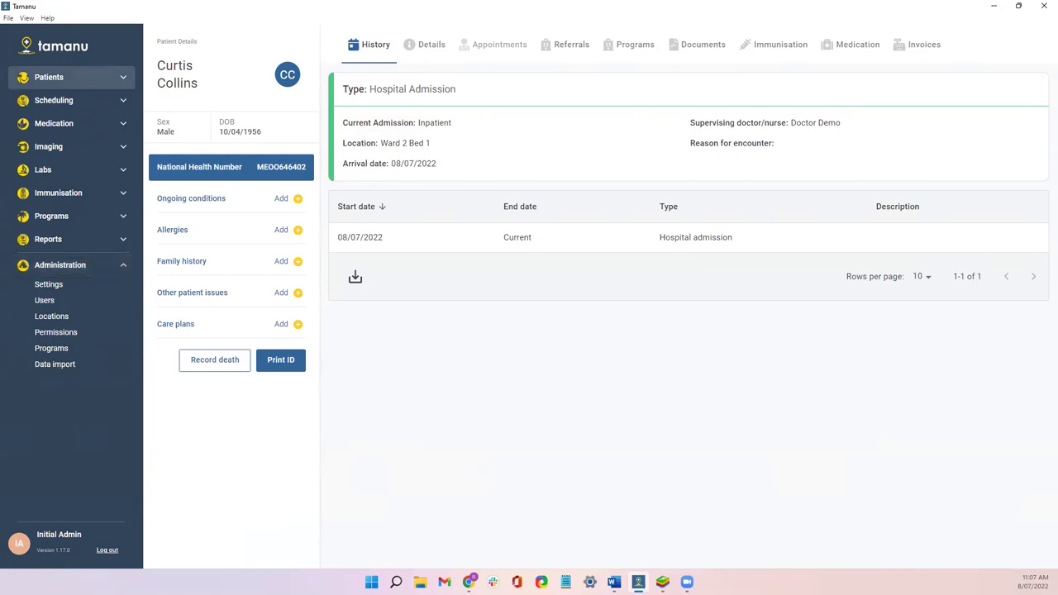
click(65, 217)
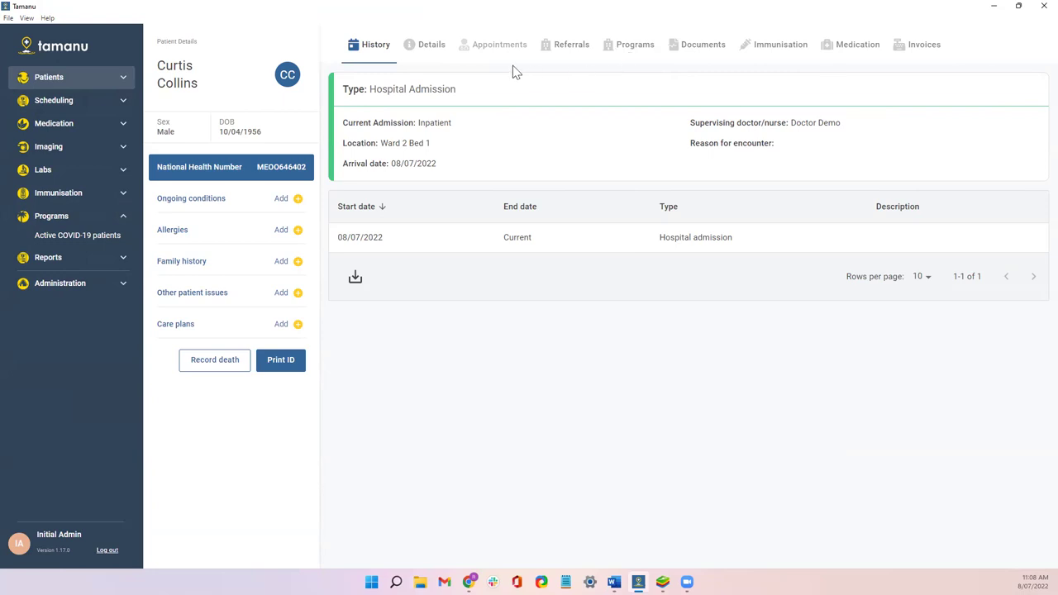
Open the General Medicine Ward 2 Bed 1 admission encounter and view its empty Programs section.
click(616, 52)
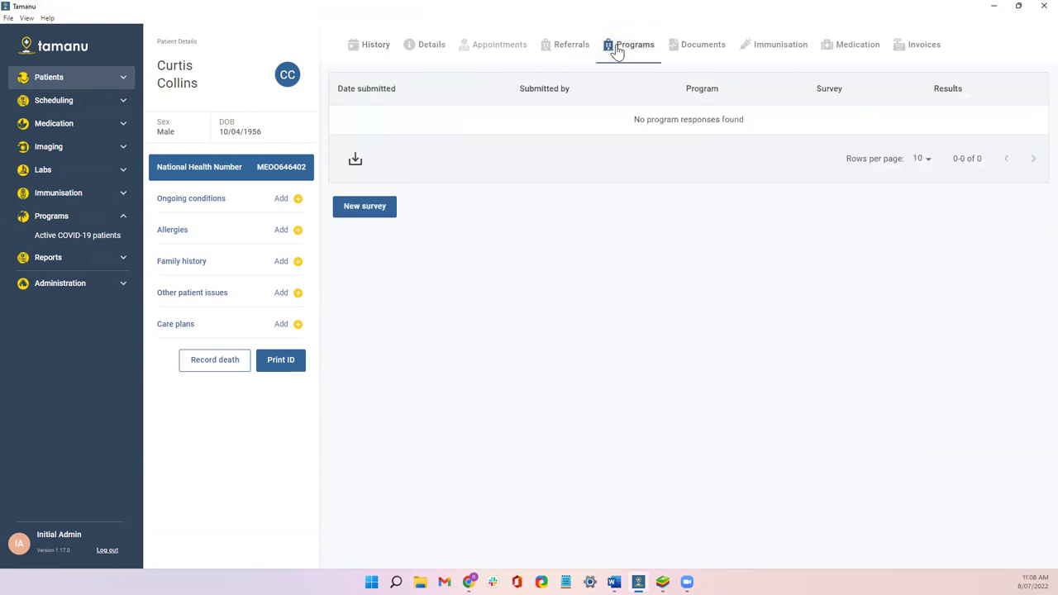
click(379, 52)
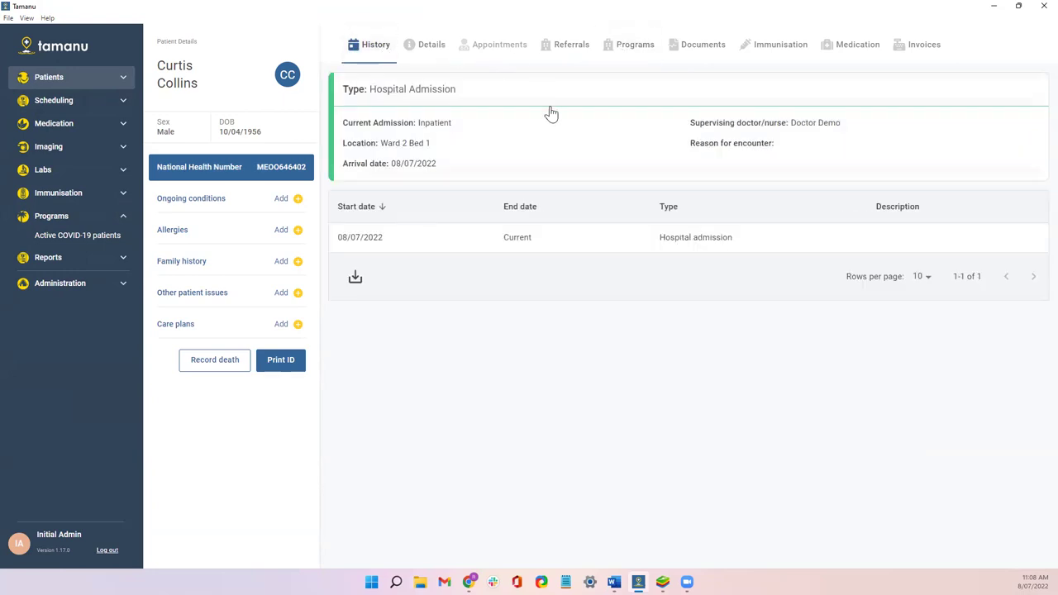
click(553, 113)
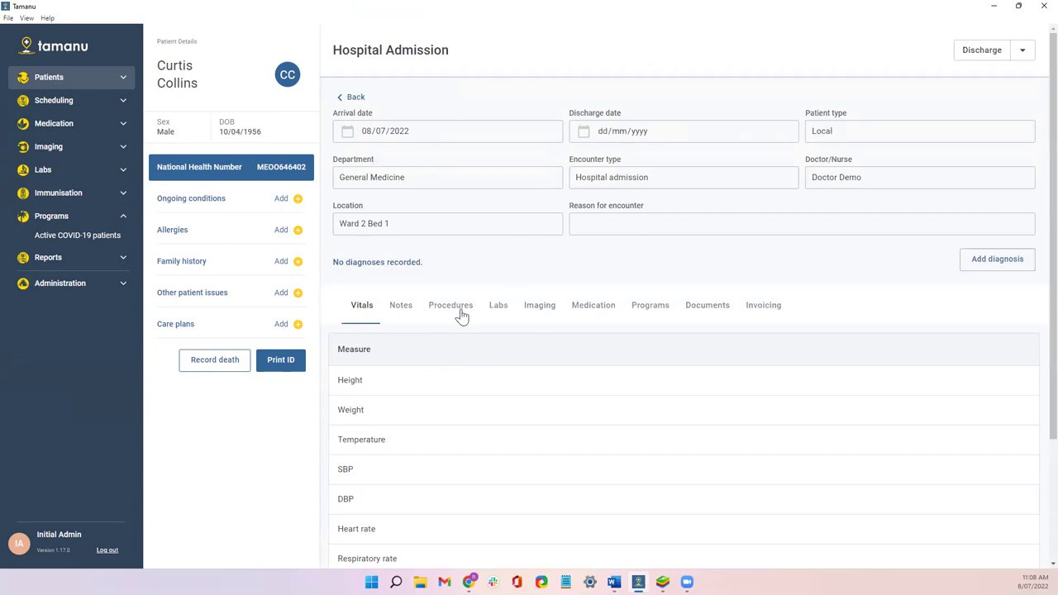
click(643, 309)
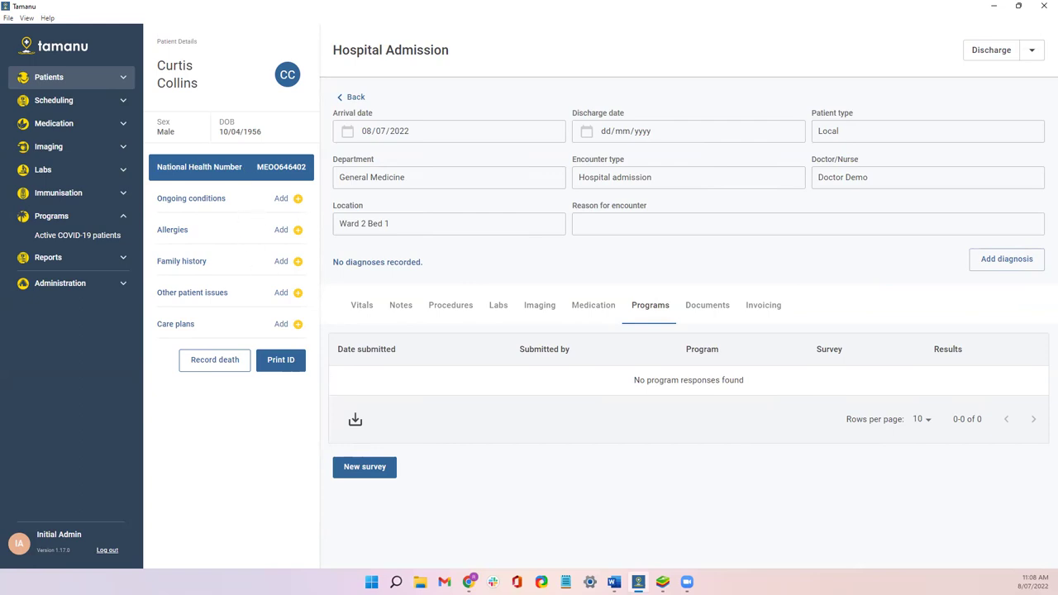
click(282, 199)
click(255, 250)
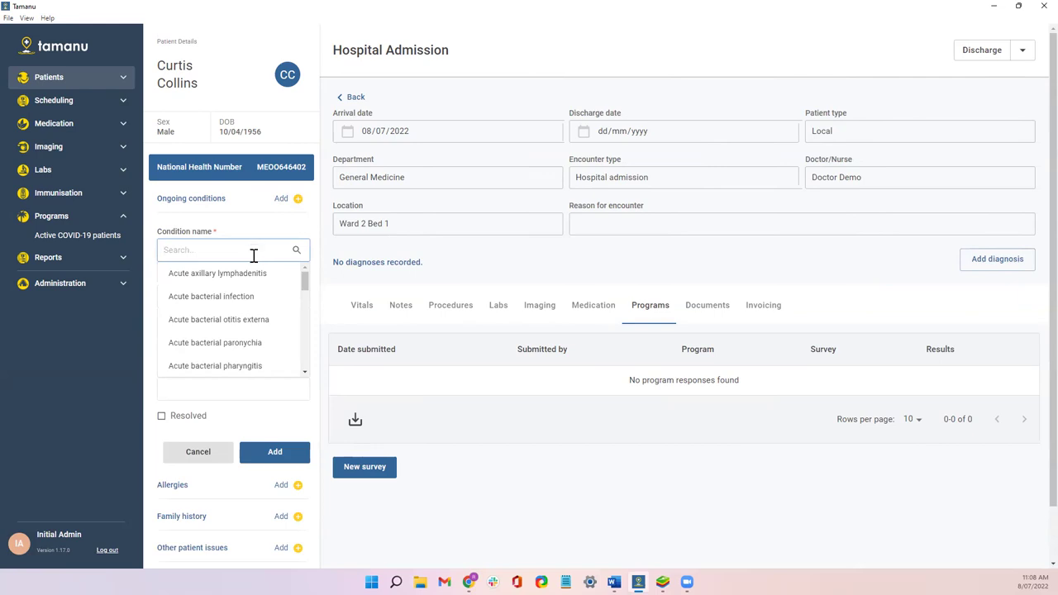
text(paroxy)
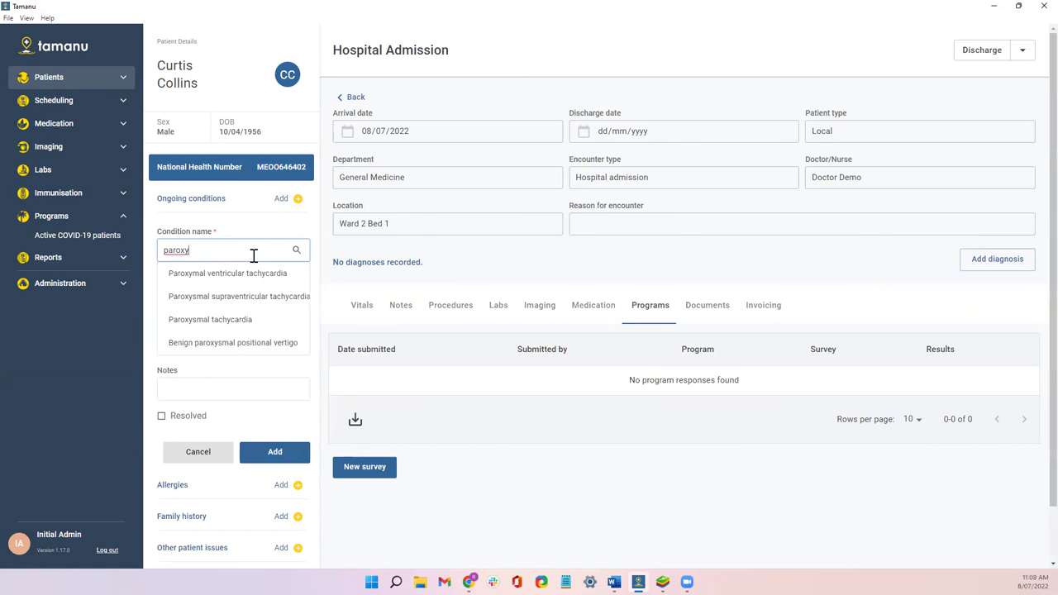
text(s)
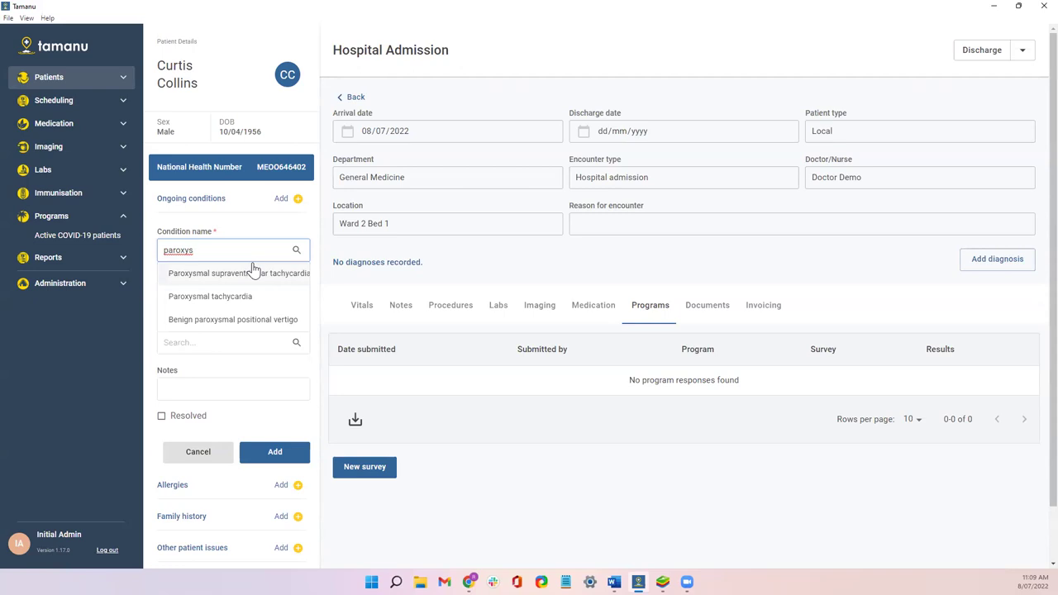
double_click(181, 250)
key(BackSpace)
text(ve)
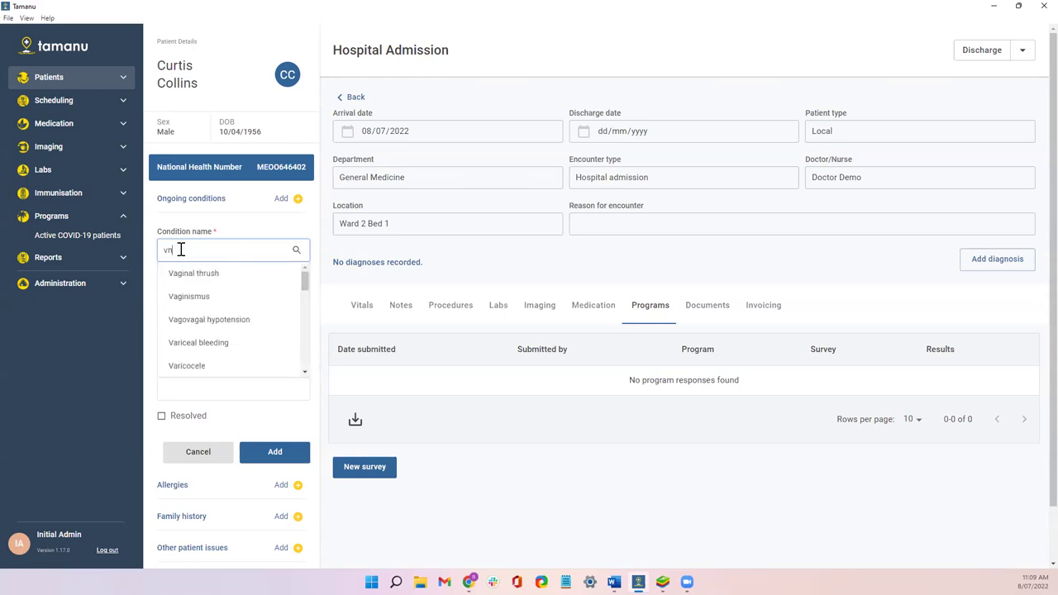
text(ntric)
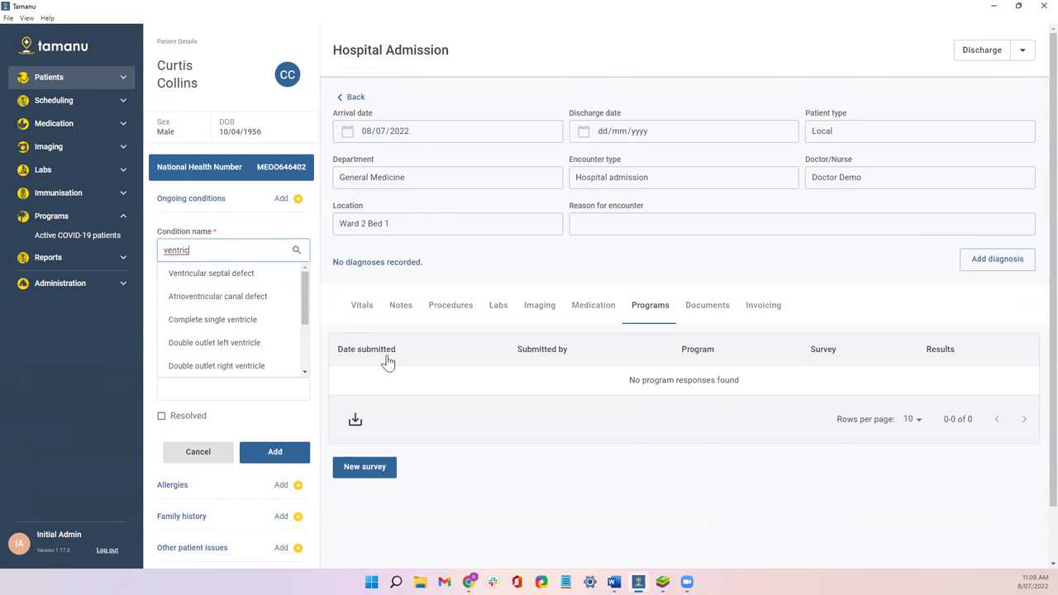
click(203, 451)
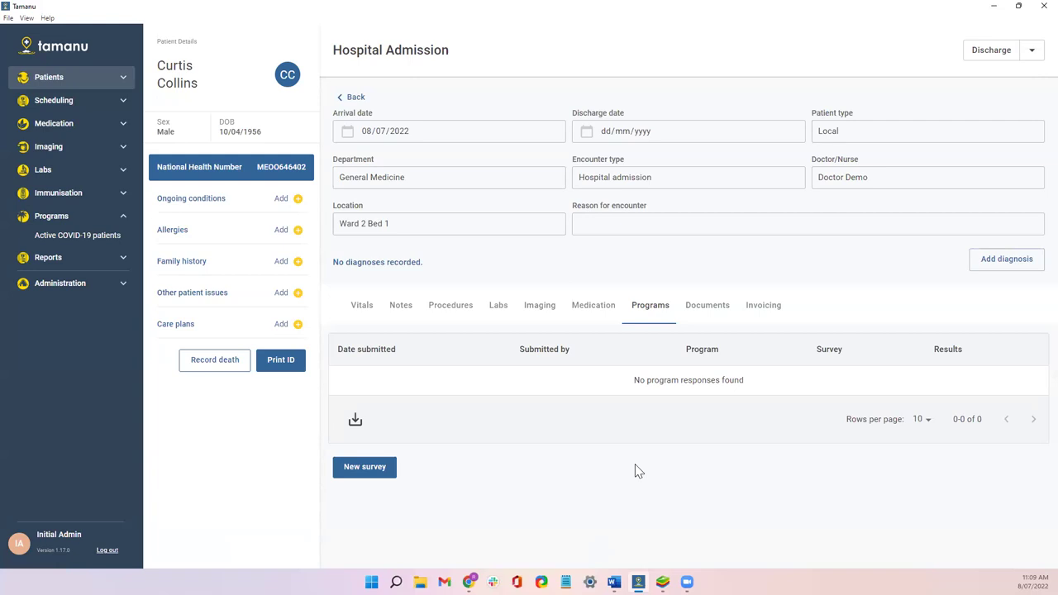
Find the patient by first name in All patients and open their immunisation history.
click(36, 80)
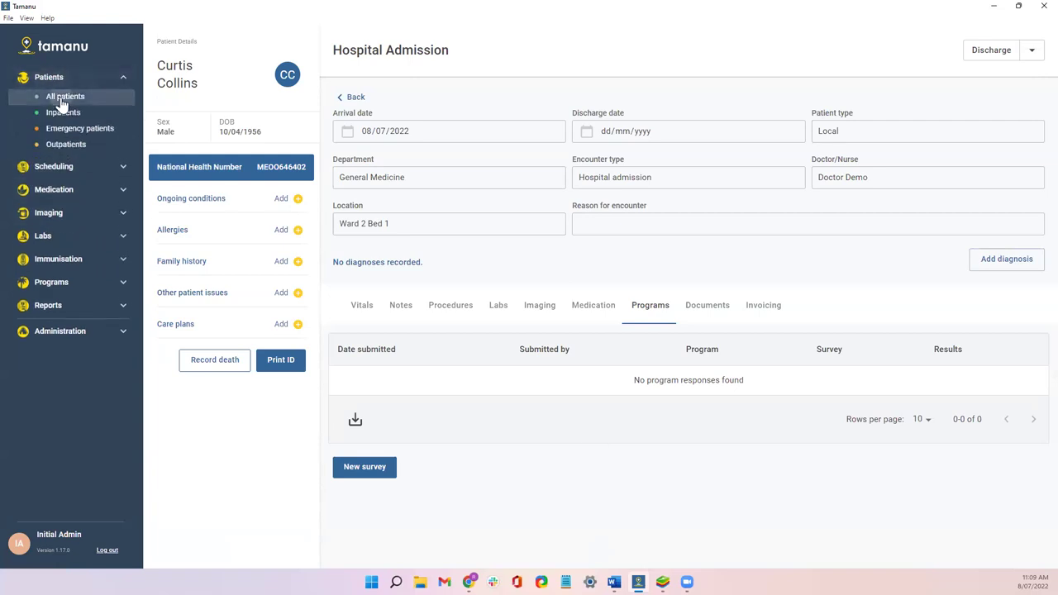
click(62, 99)
click(191, 118)
text(tilly)
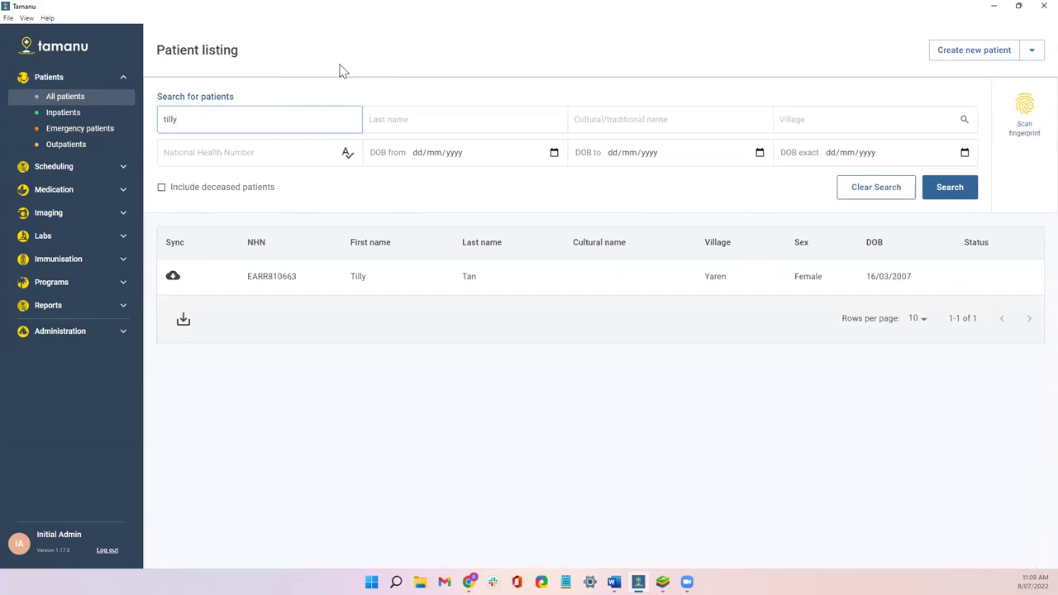
click(358, 286)
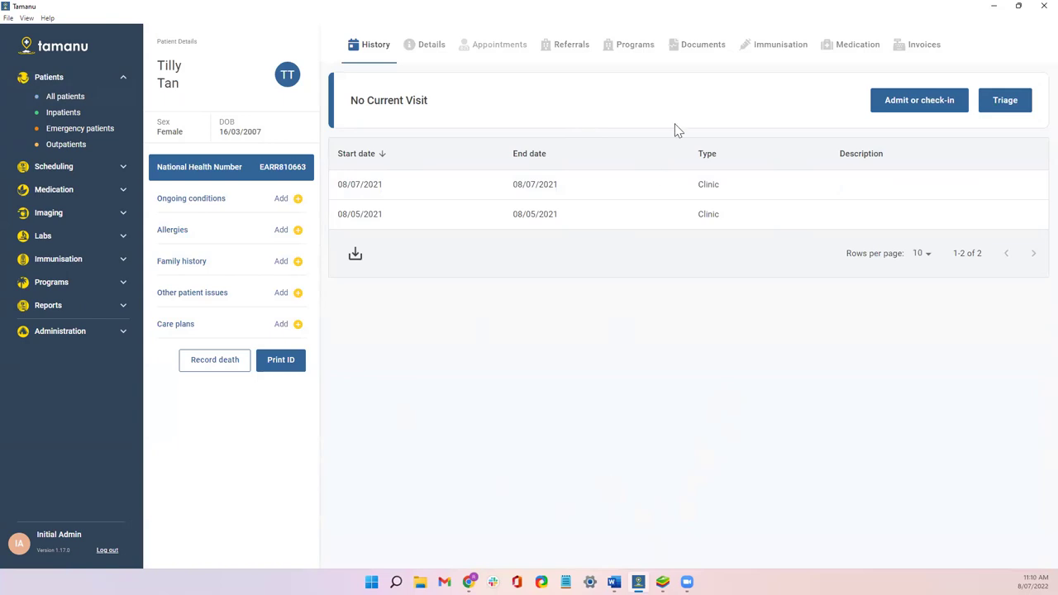
click(768, 48)
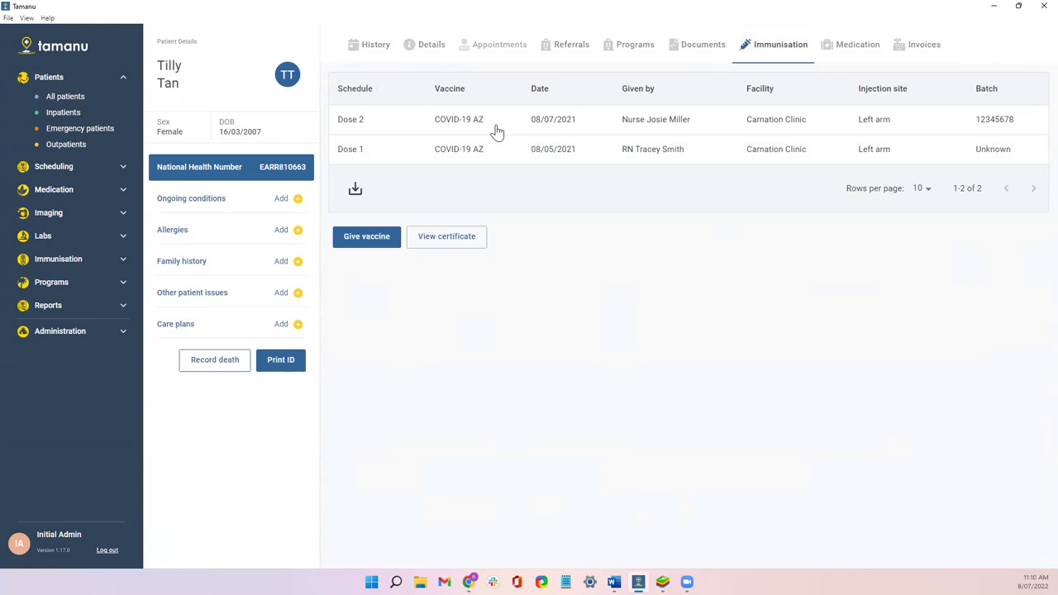
Start a consented Campaign dose of COVID-19 Pfizer Booster with batch 1234567.
click(382, 243)
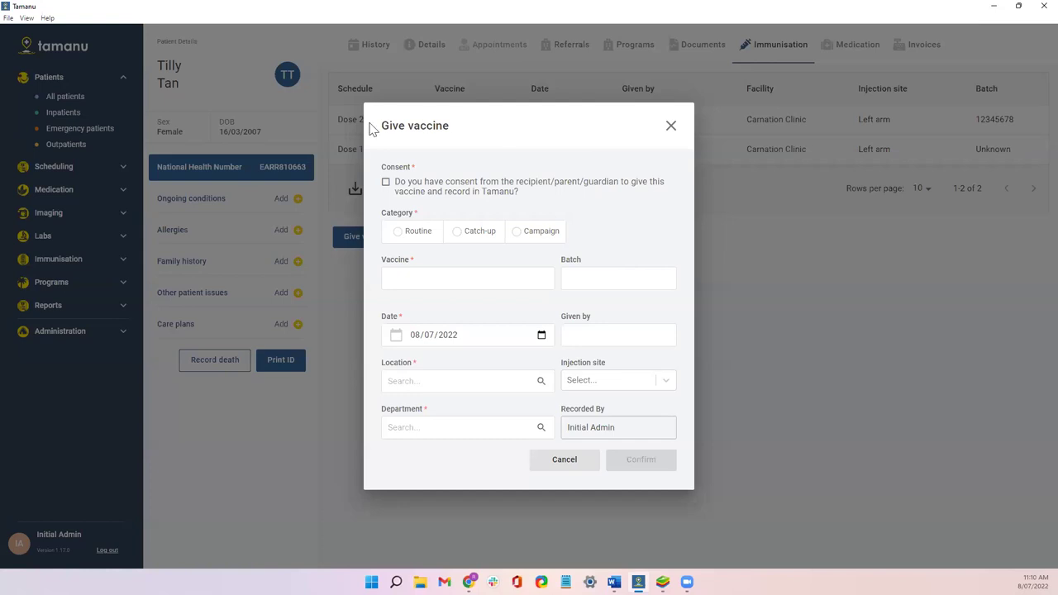
click(386, 182)
click(519, 239)
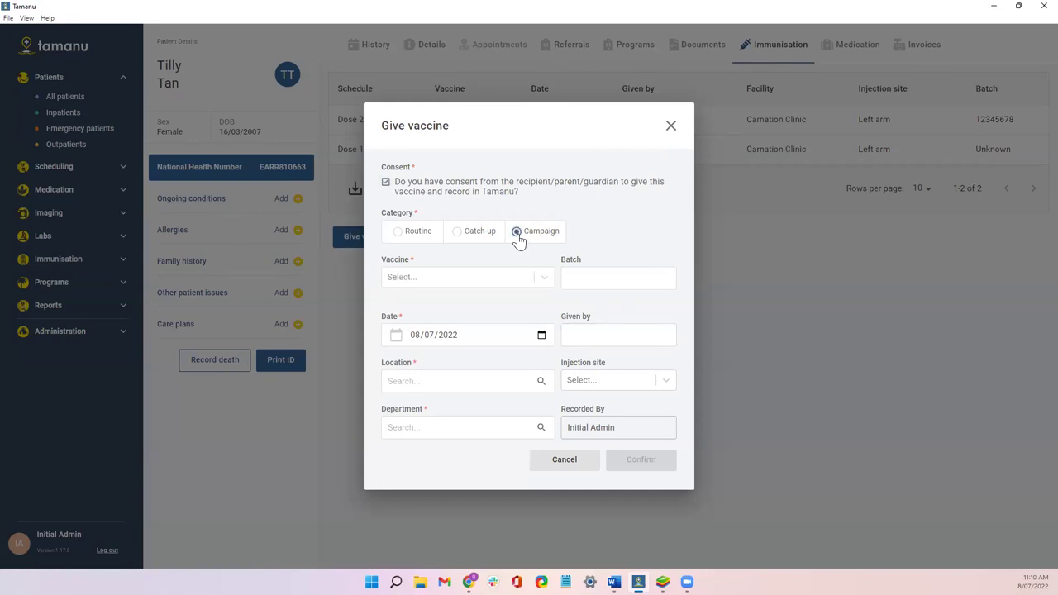
click(546, 278)
click(418, 324)
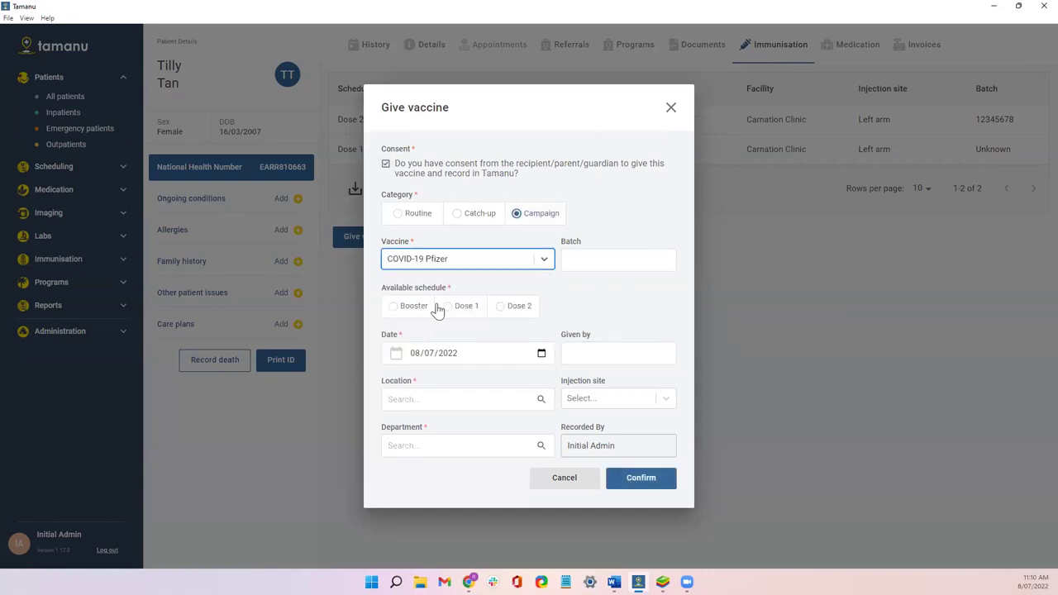
click(398, 313)
click(590, 265)
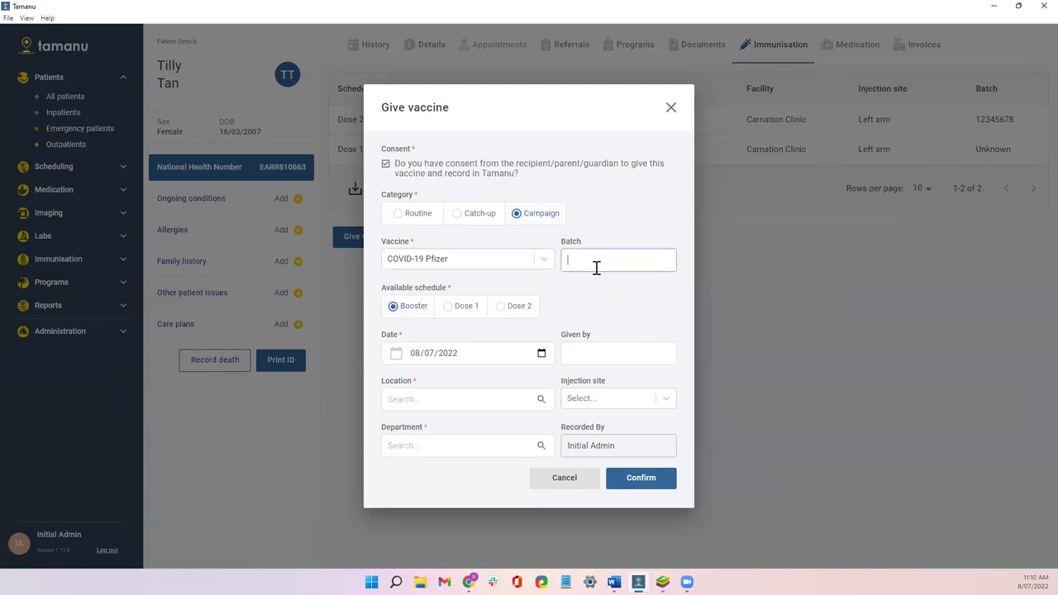
text(1234567)
Enter the administering nurse, Carnation Clinic, left arm and Carnation General, then confirm the booster.
click(592, 349)
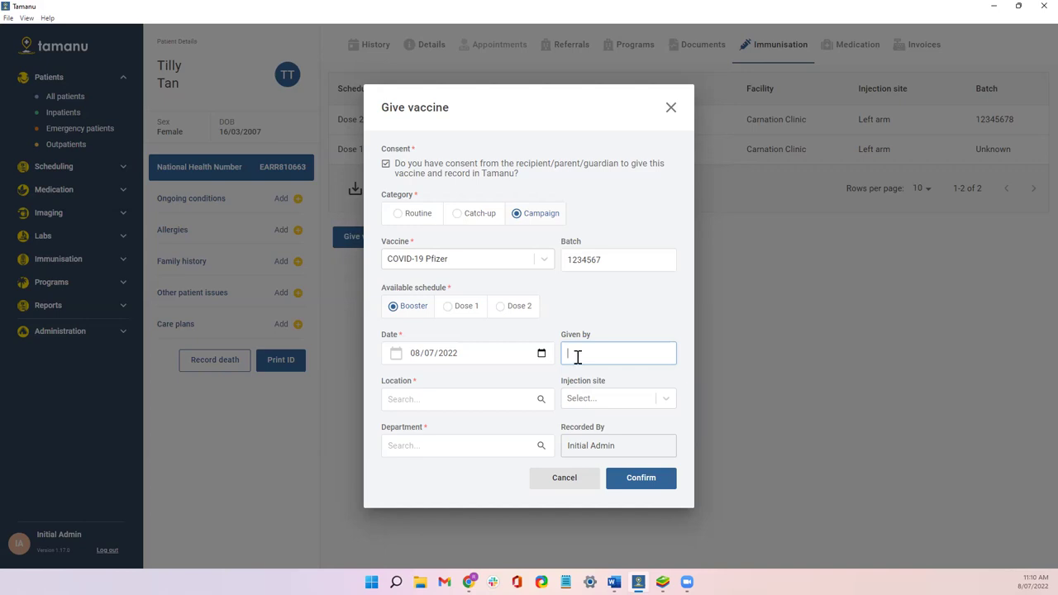
text(Nurse Jamie Smith)
click(414, 401)
click(420, 418)
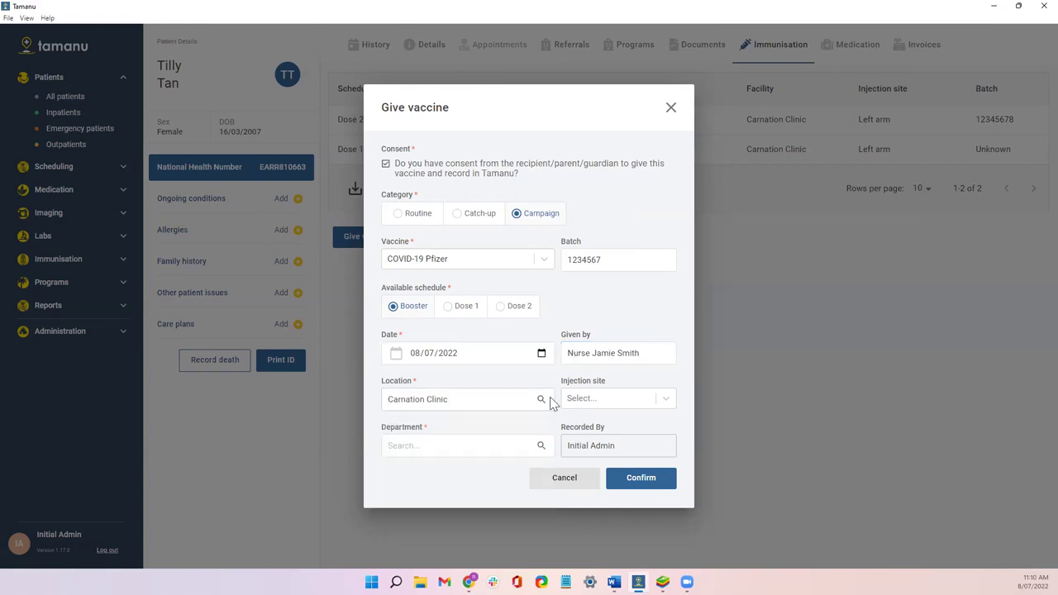
click(595, 401)
click(593, 427)
click(436, 446)
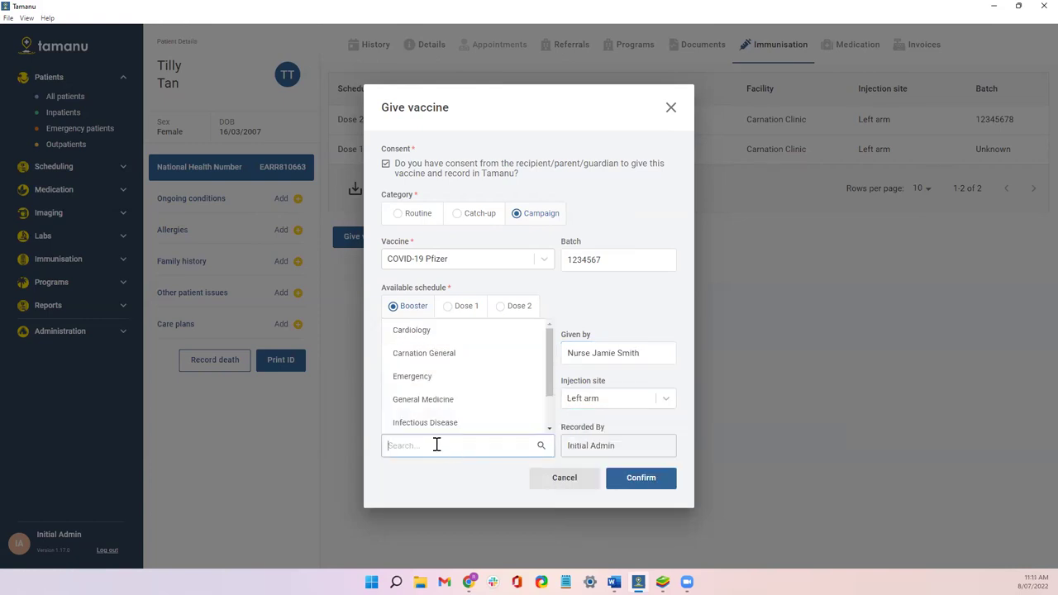
click(424, 353)
click(635, 479)
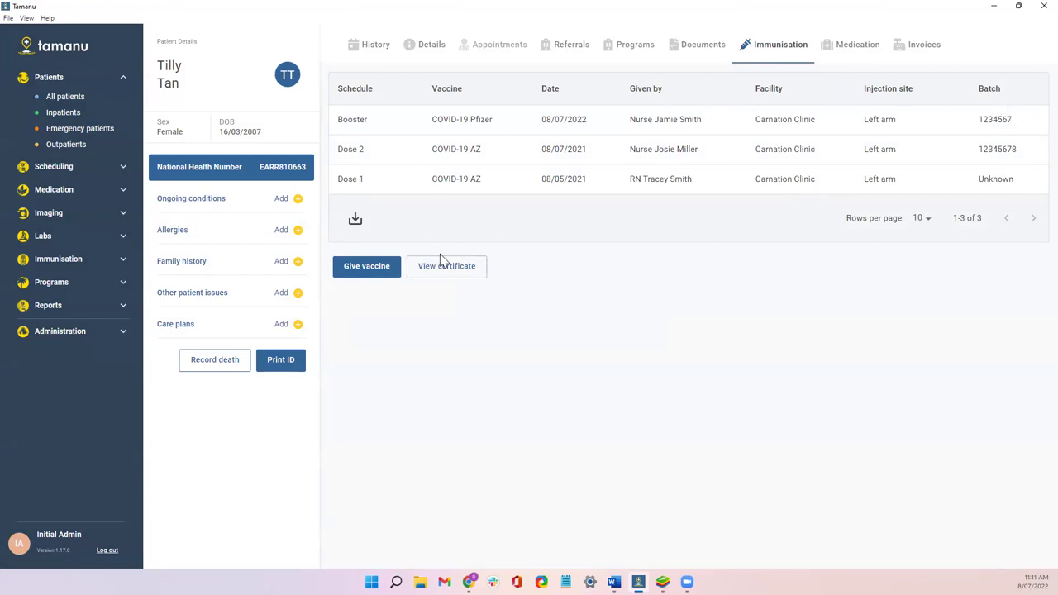
Check the new booster record, then preview and close the patient's vaccination certificate.
click(650, 124)
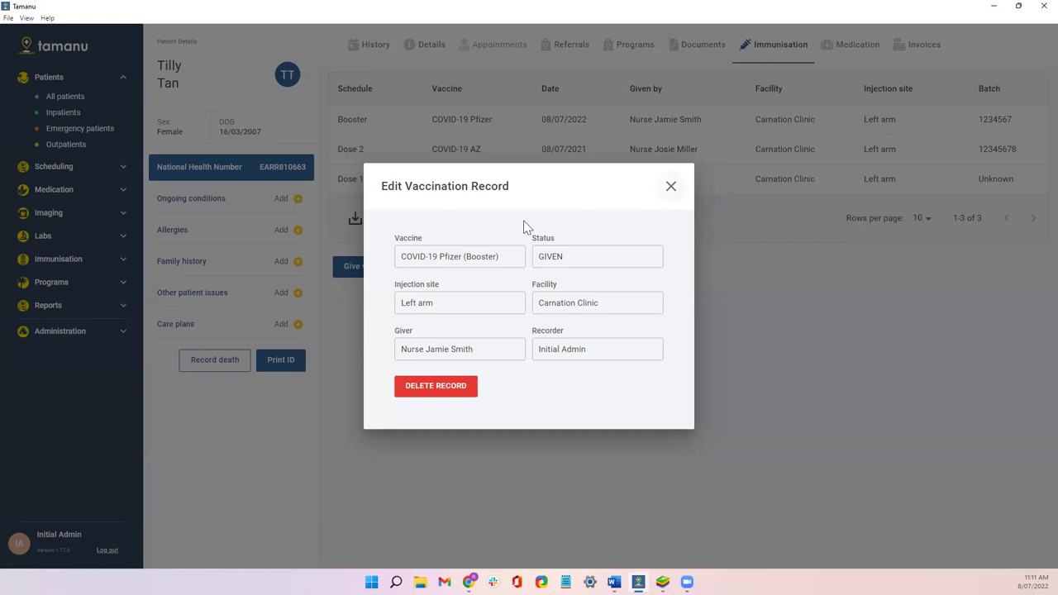
key(Escape)
click(474, 265)
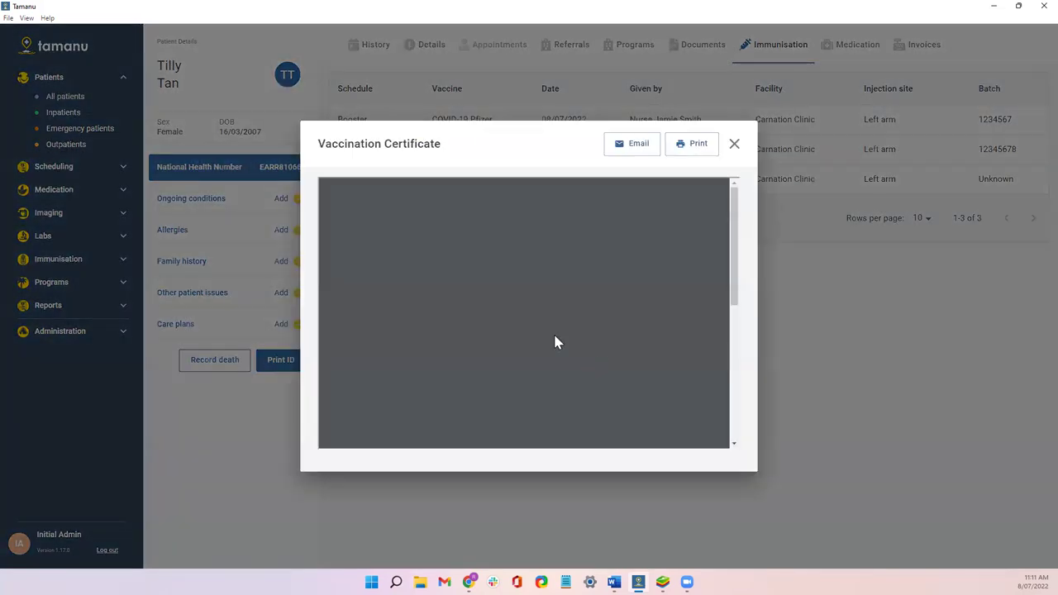
scroll(541, 342, down, 3)
scroll(538, 248, up, 2)
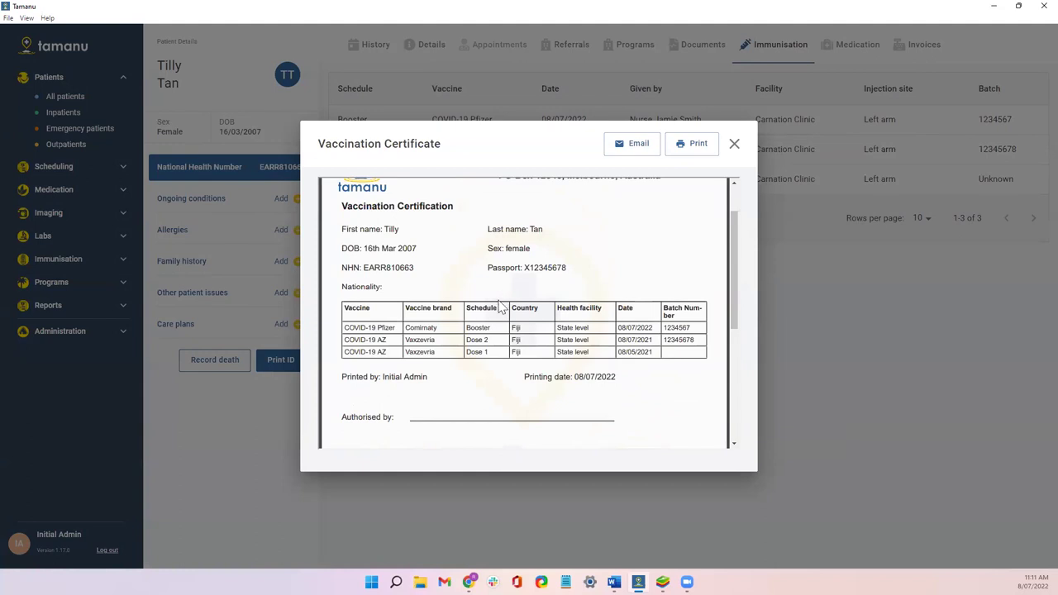
scroll(410, 329, up, 2)
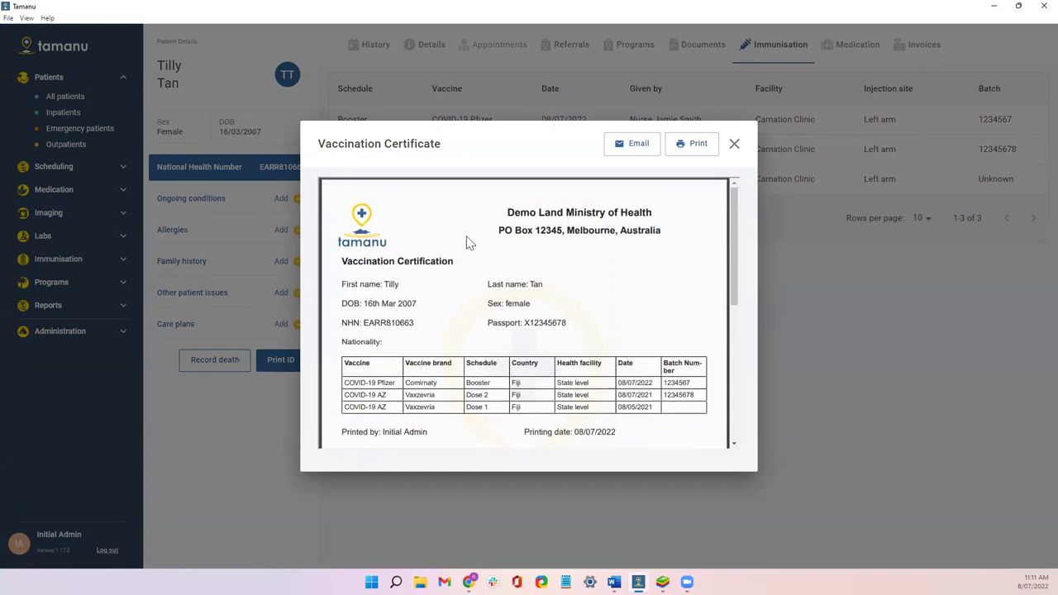
click(735, 143)
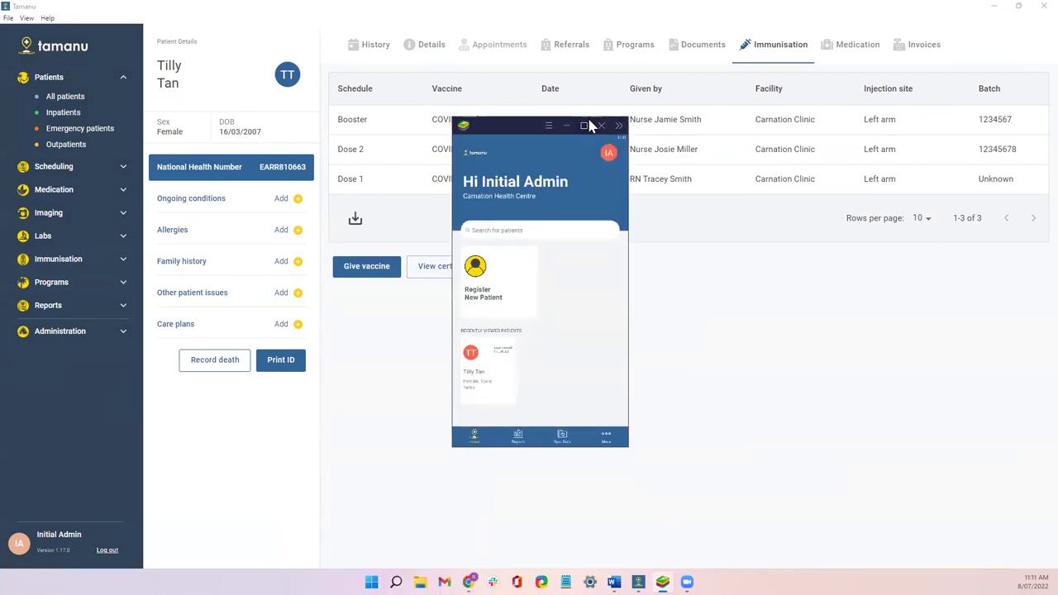
Maximise the mobile app, sync the recent patient's data and show their campaign vaccine chart.
click(584, 125)
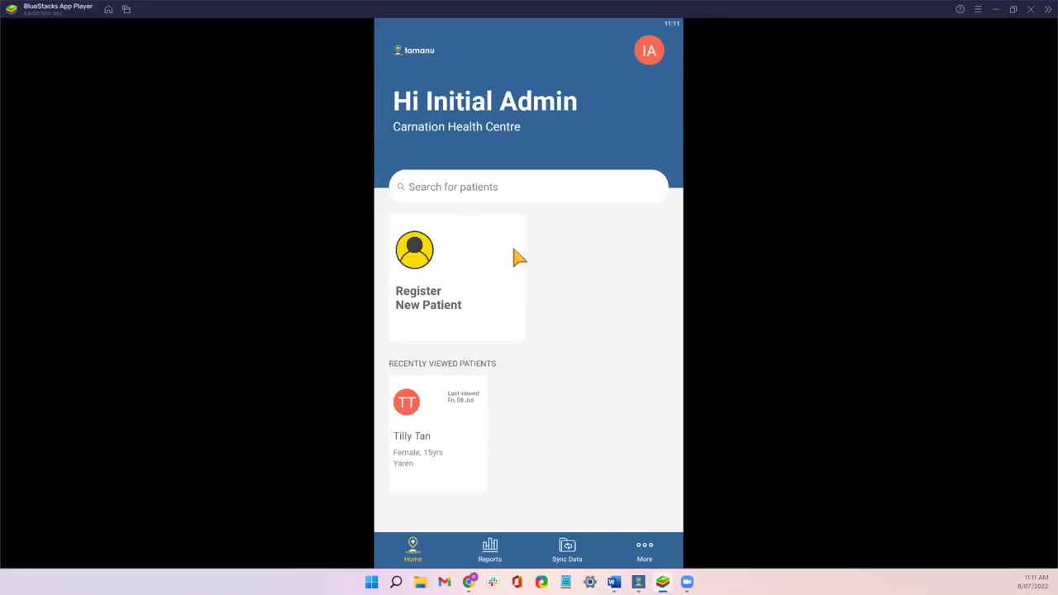
click(432, 460)
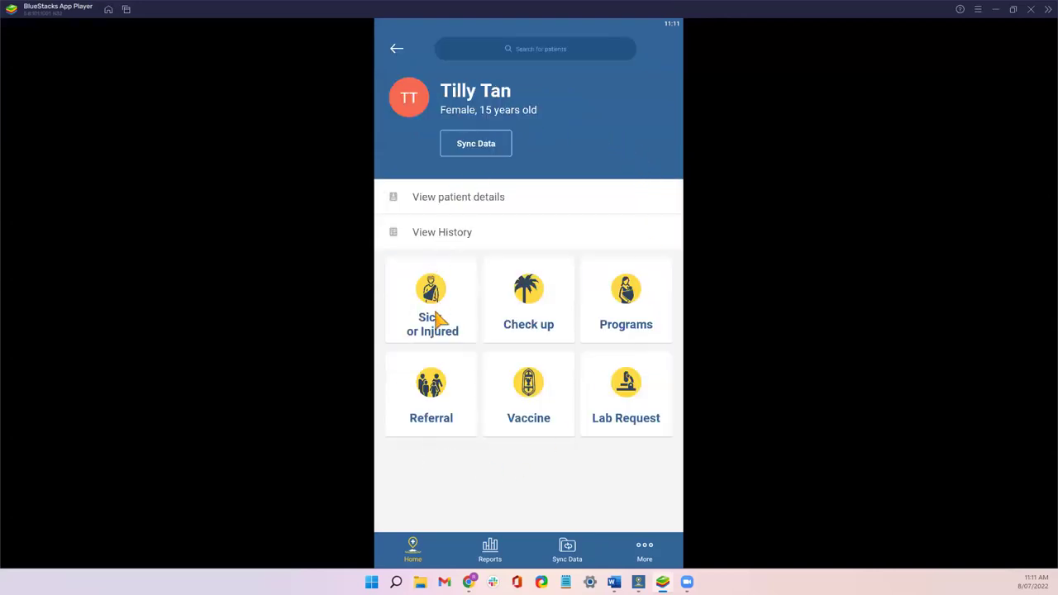
click(475, 144)
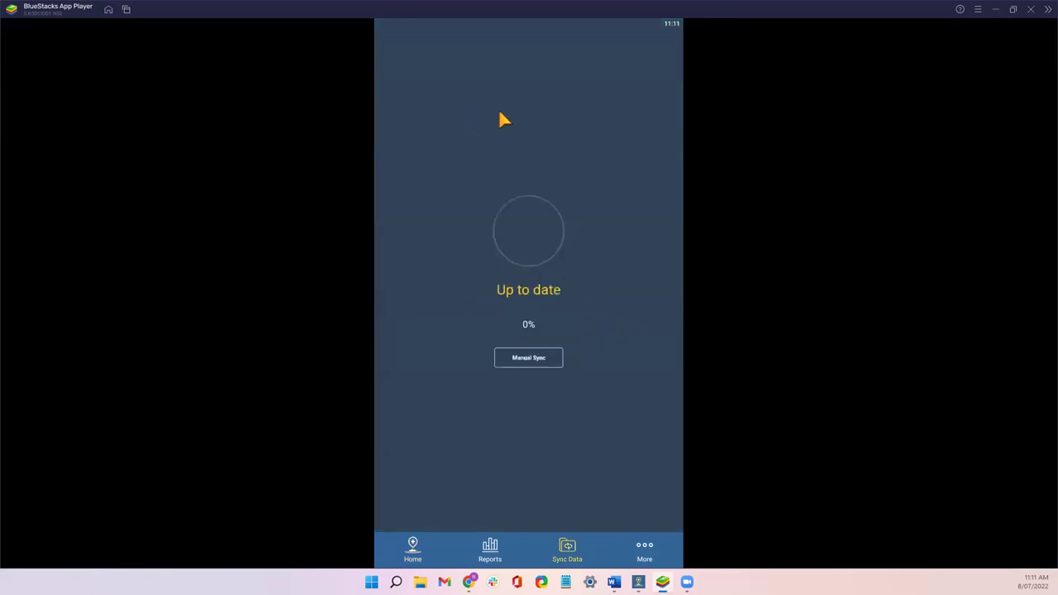
click(416, 564)
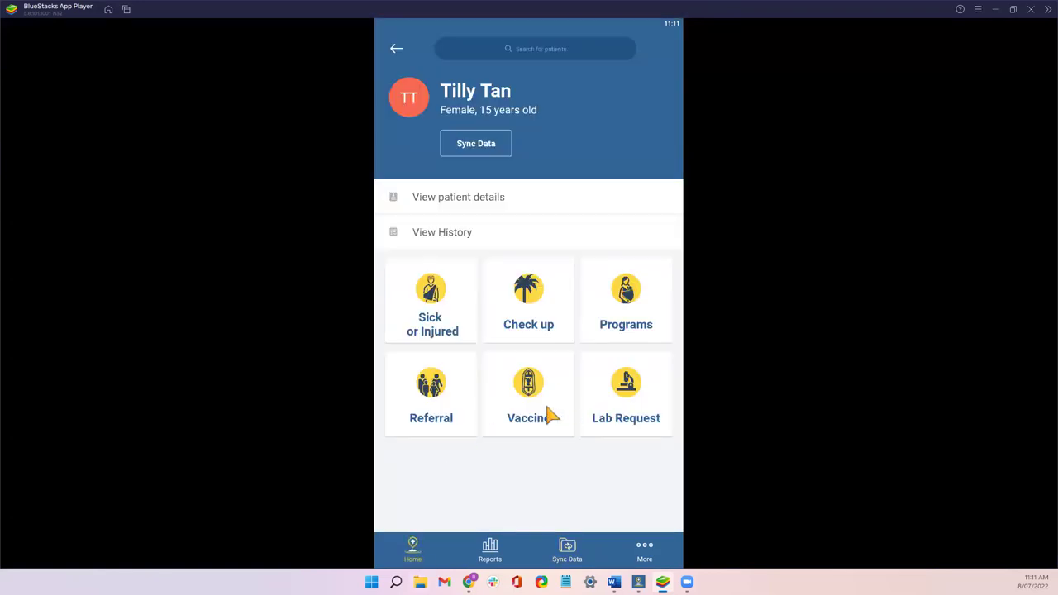
click(550, 418)
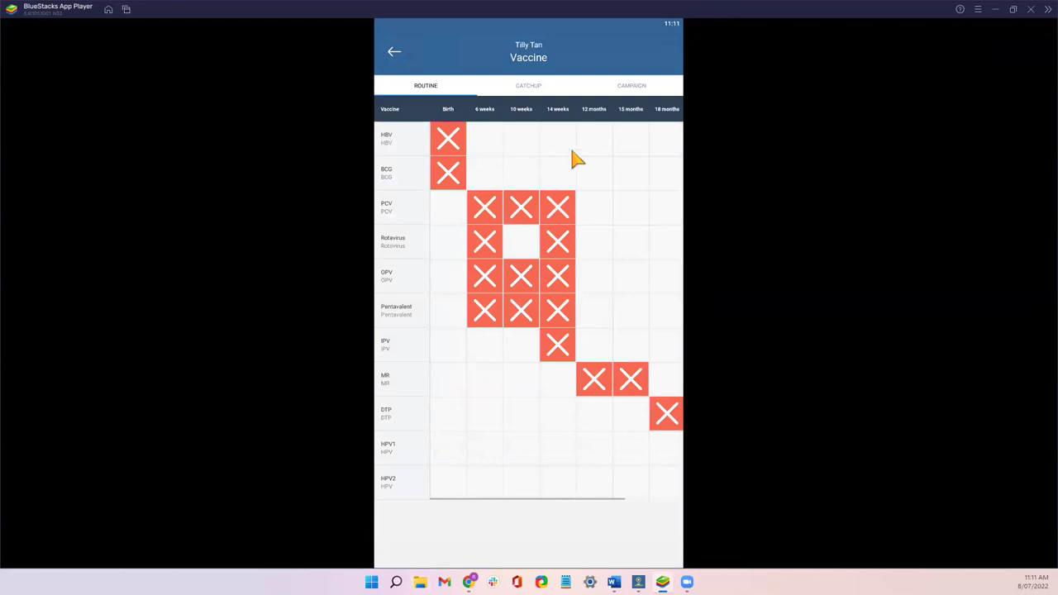
click(637, 88)
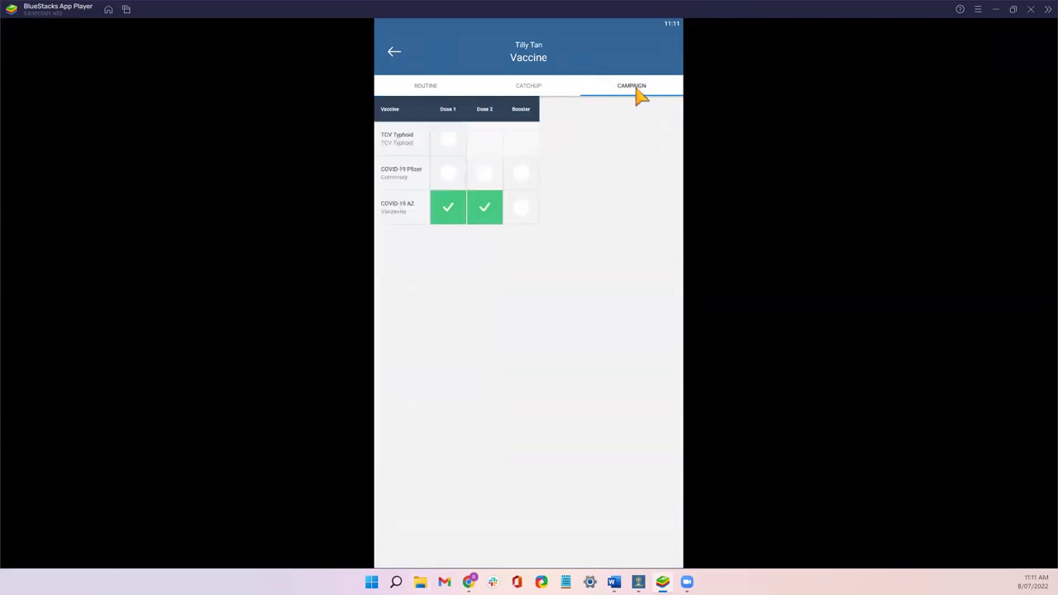
Record TCV Typhoid Dose 1 with consent, date 08/07/2022, batch 1234, left arm and the administering nurse.
click(447, 141)
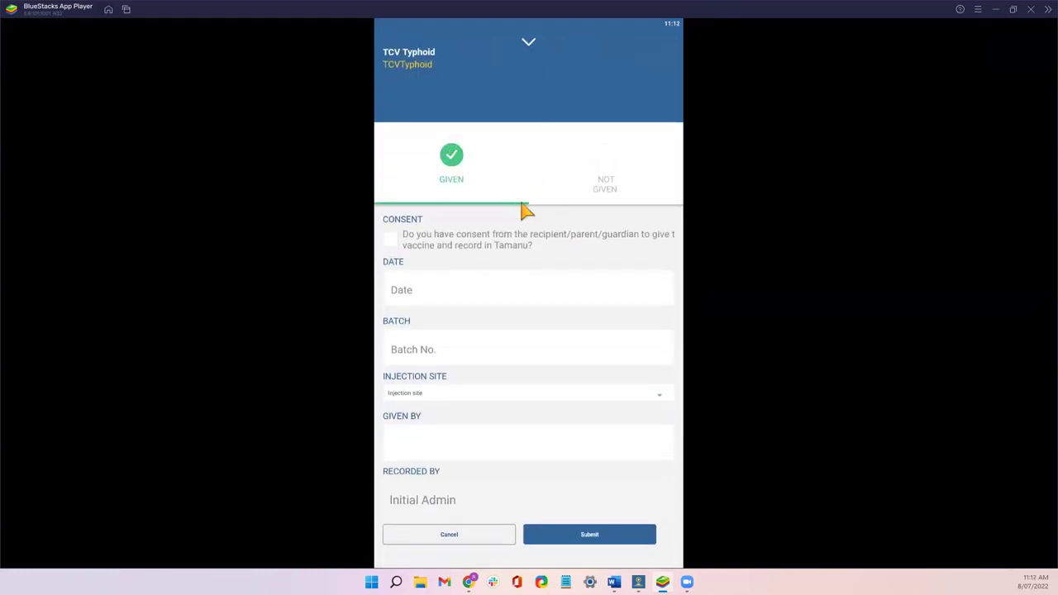
click(394, 241)
click(415, 284)
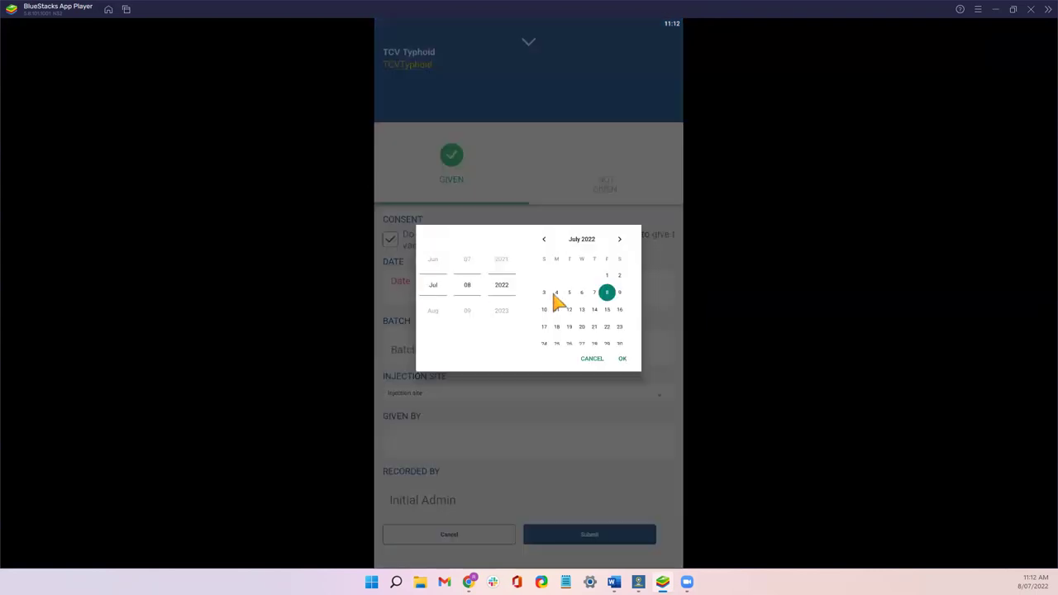
click(622, 360)
click(449, 345)
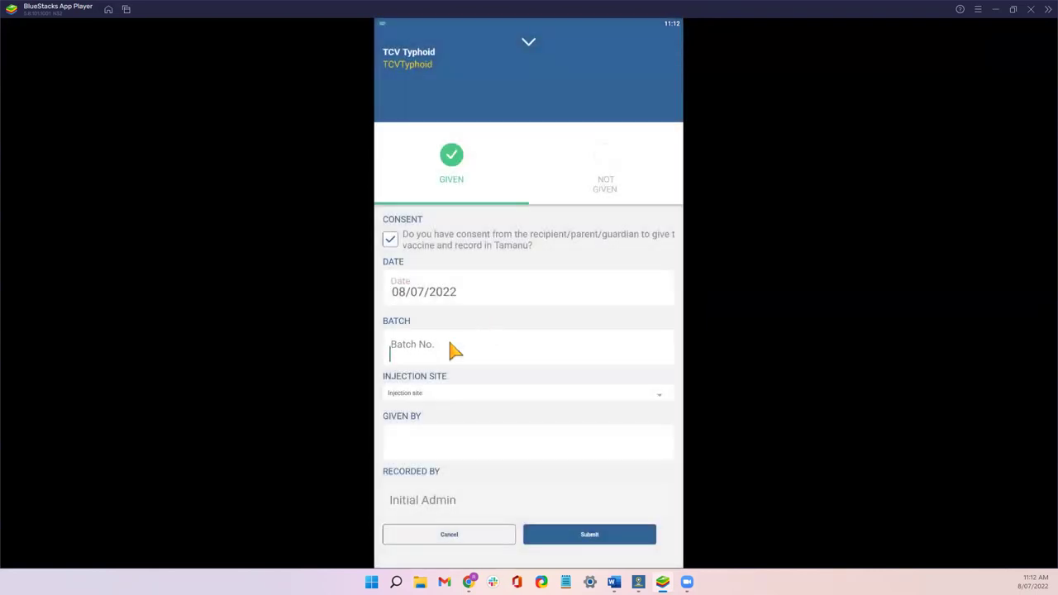
text(123456)
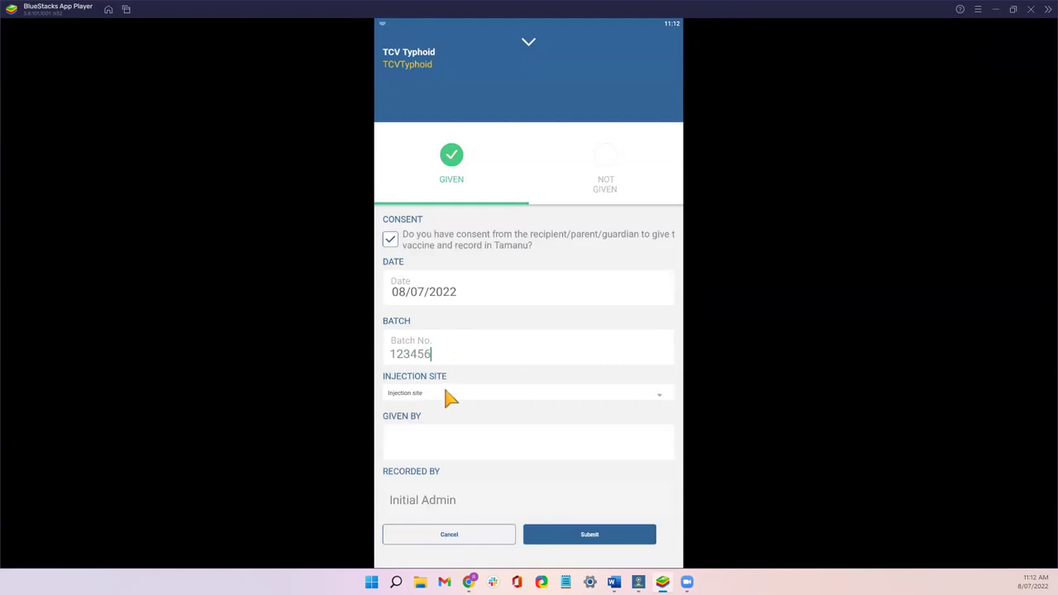
click(447, 394)
click(437, 411)
click(432, 446)
text(Nurse Jamie Smith)
click(589, 535)
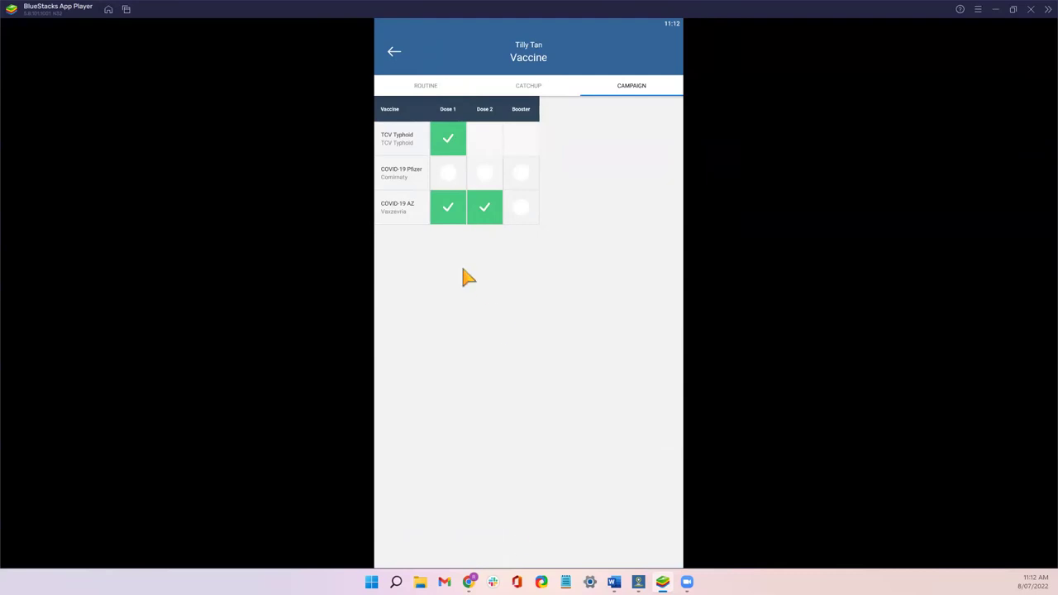
click(396, 53)
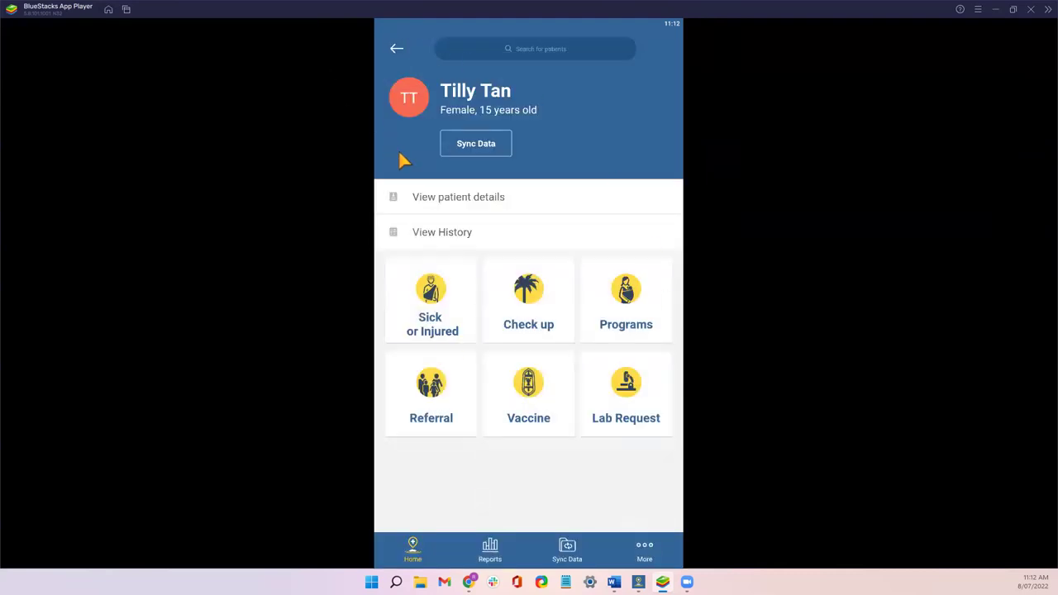
Close the BlueStacks emulator to return to the desktop immunisation list.
click(1031, 12)
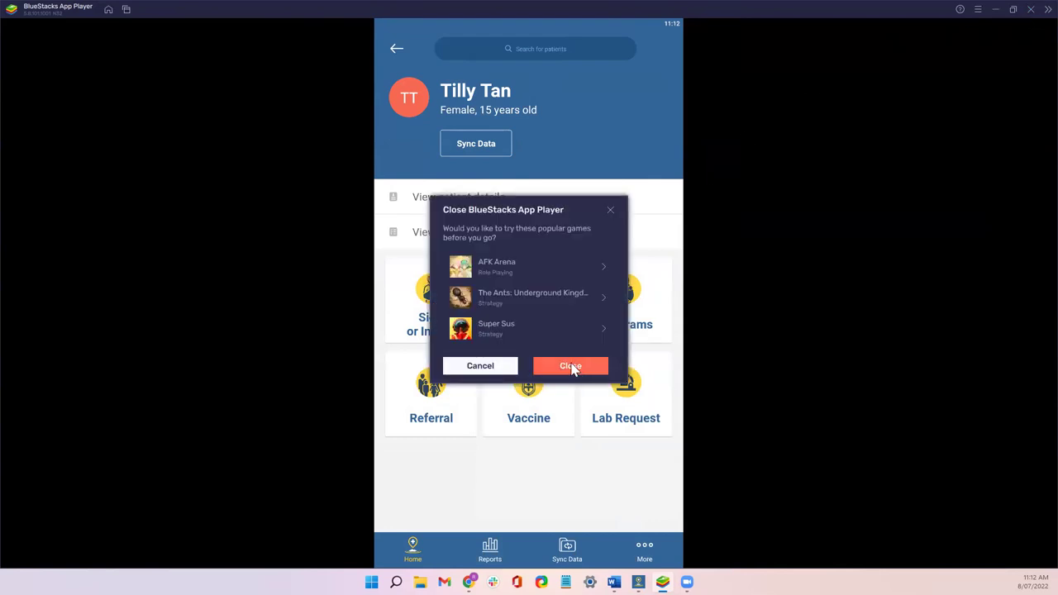
click(576, 367)
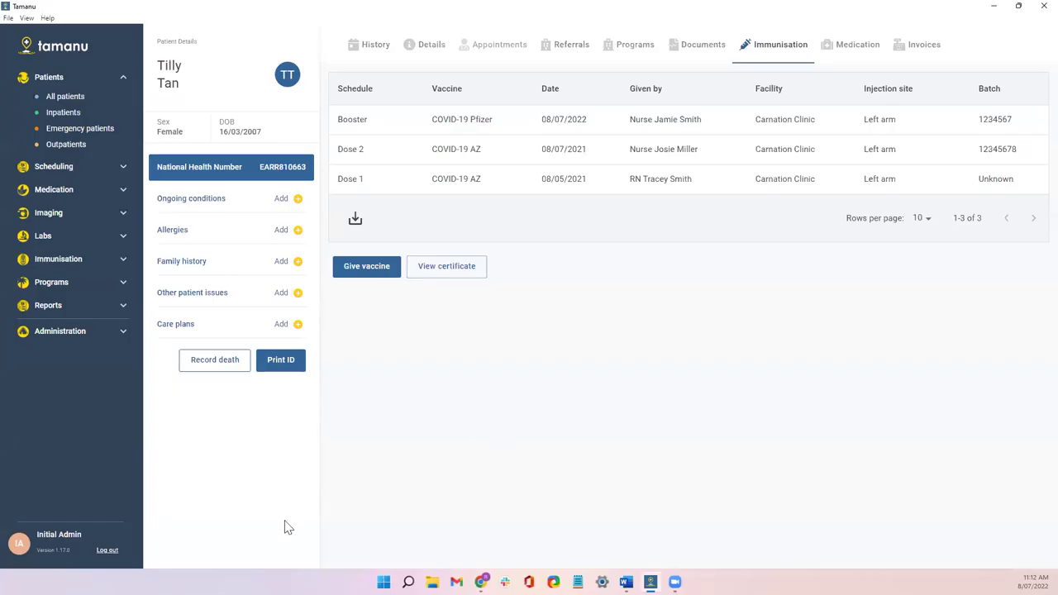
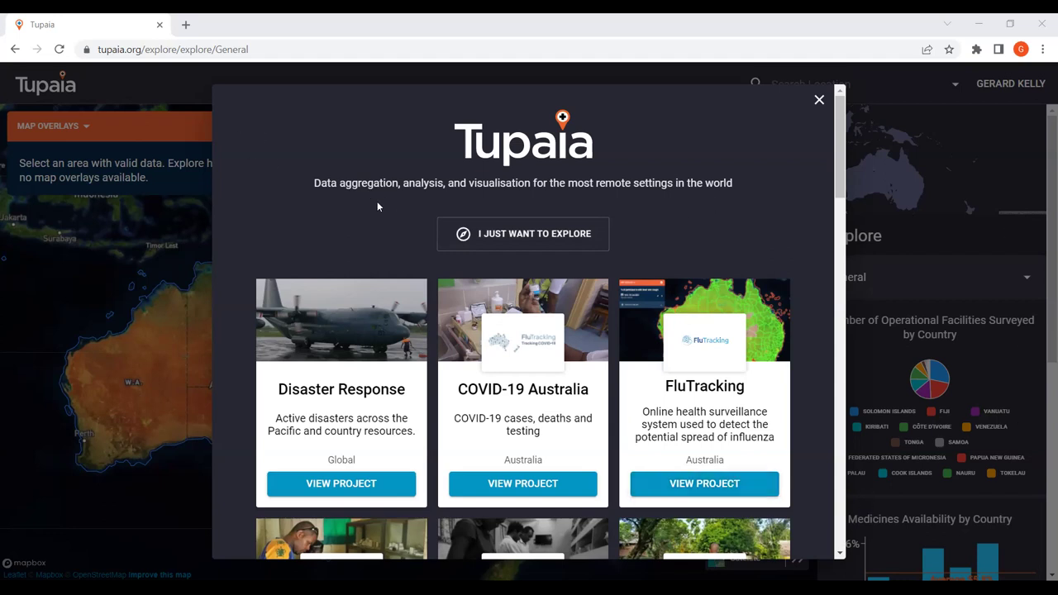
Open the PacMOSSI project from the Tupaia project list.
scroll(323, 223, down, 1)
scroll(397, 245, down, 12)
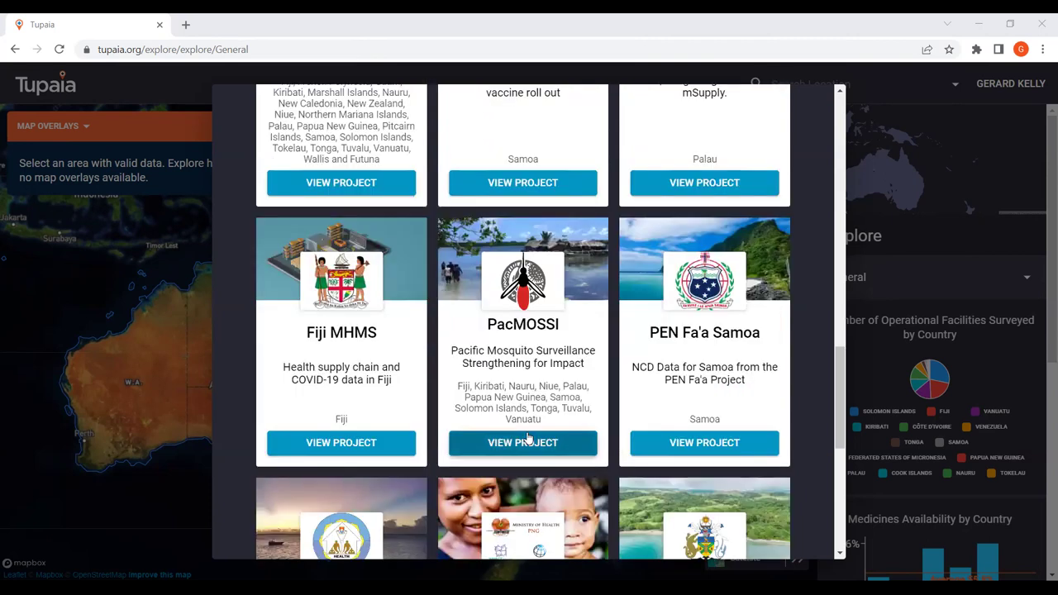
click(526, 443)
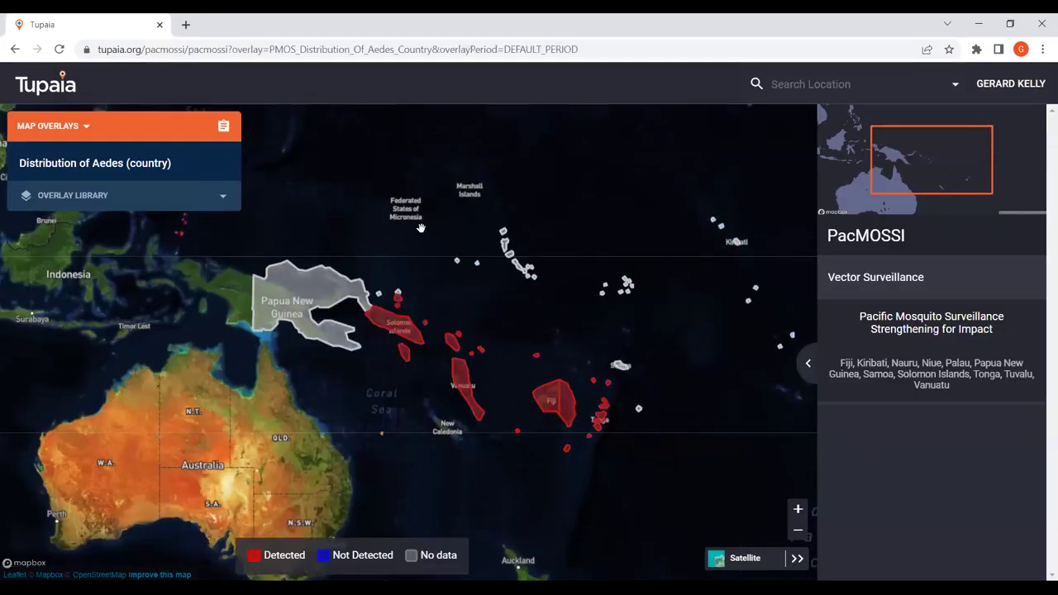
Select Palau on the map and widen the panel to show its Vector Surveillance charts.
drag(574, 263, 625, 285)
scroll(461, 291, up, 5)
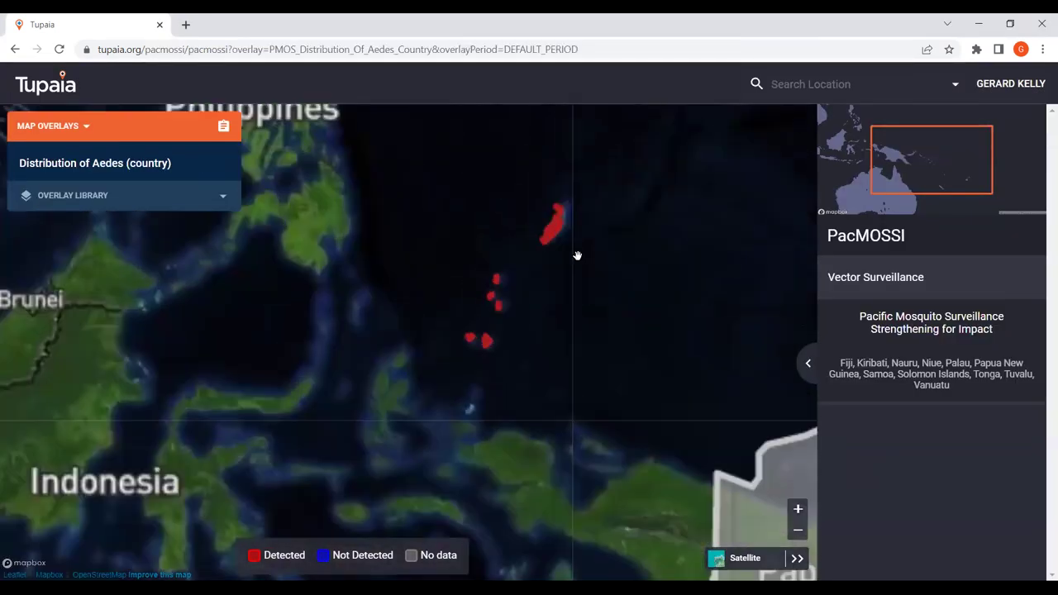
click(577, 213)
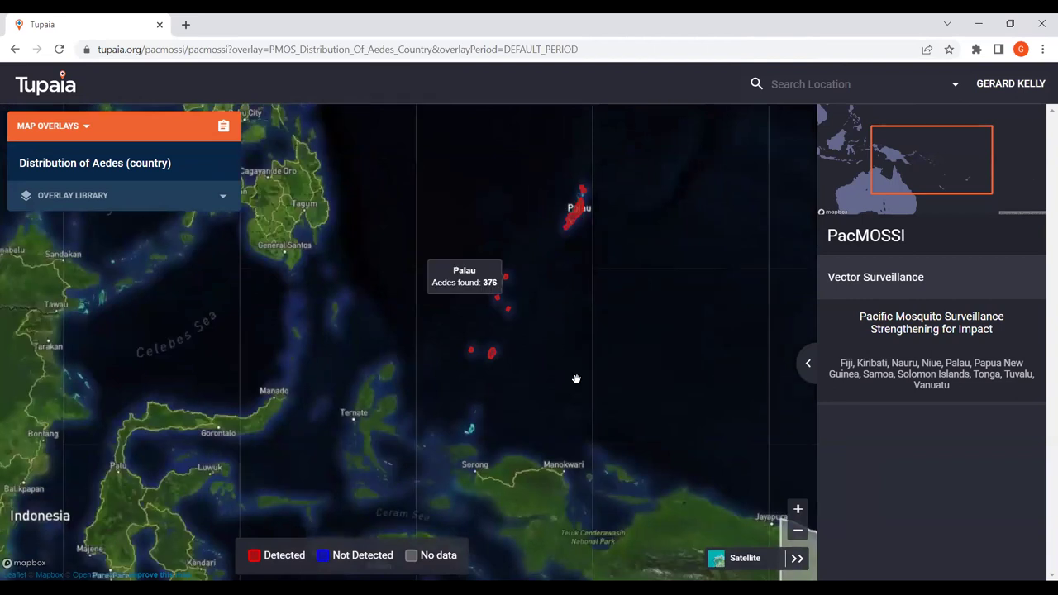
click(809, 366)
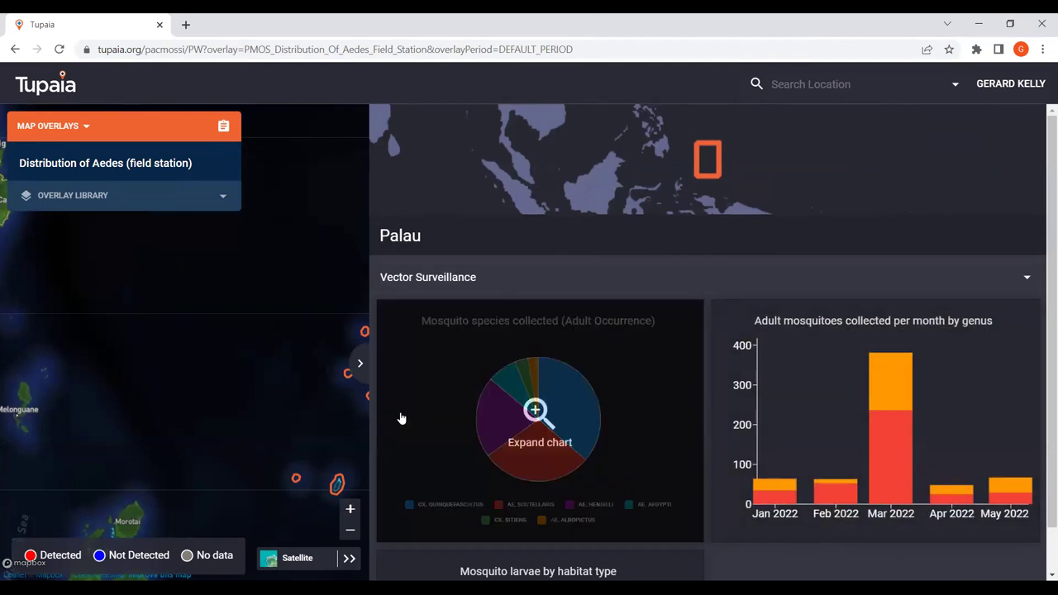
click(538, 427)
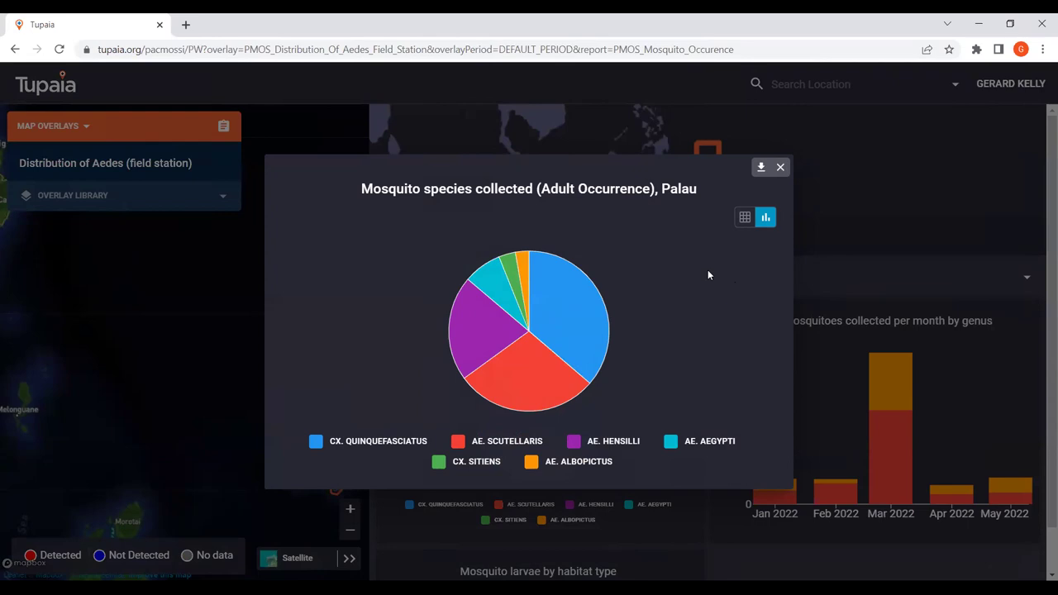
click(745, 218)
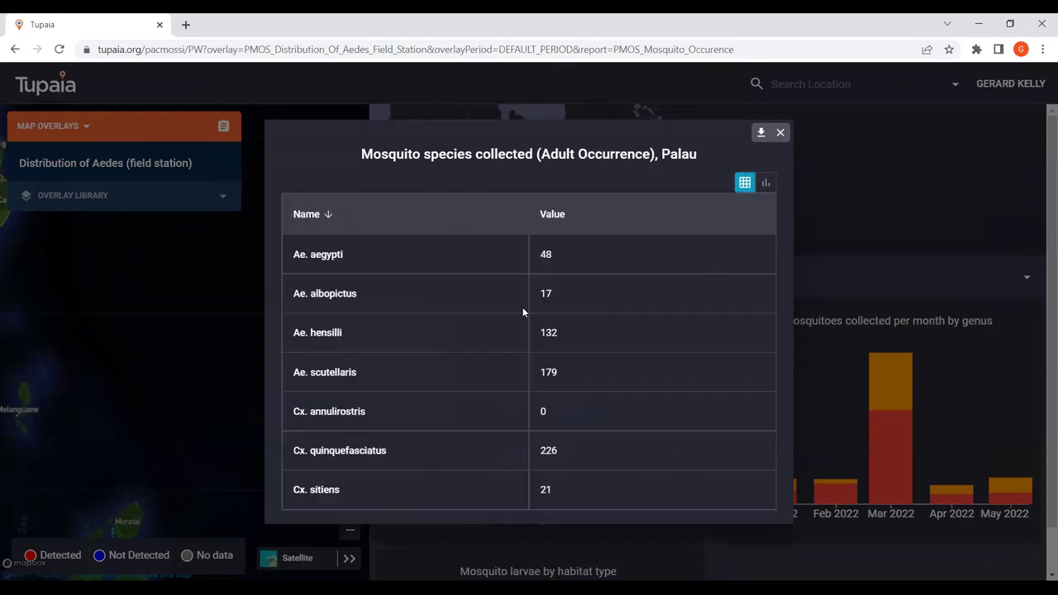
click(766, 183)
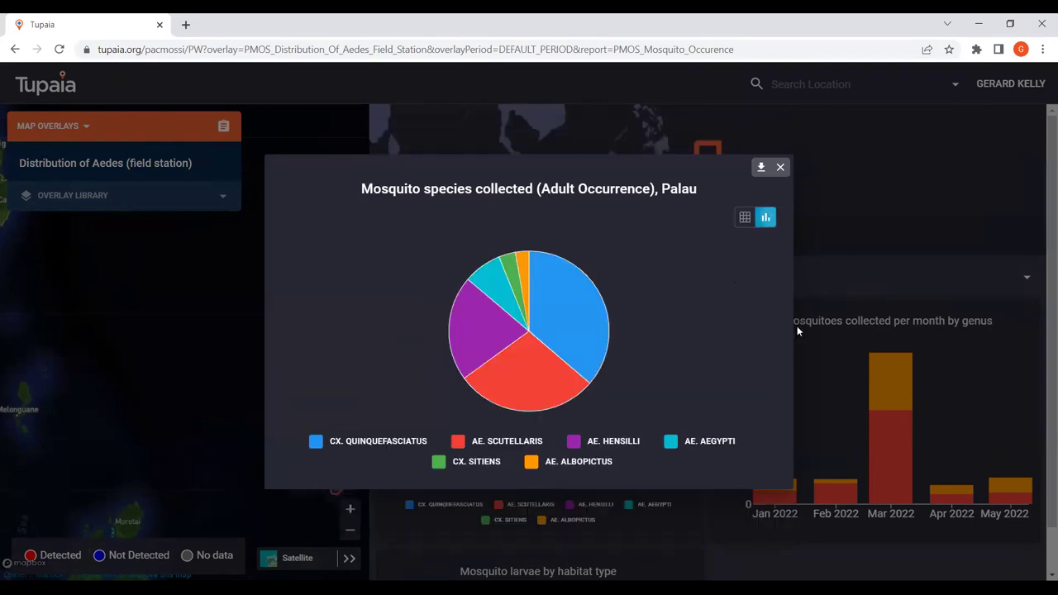
Enlarge the adult mosquitoes per month by genus chart, check its table view, and open its export options.
click(781, 167)
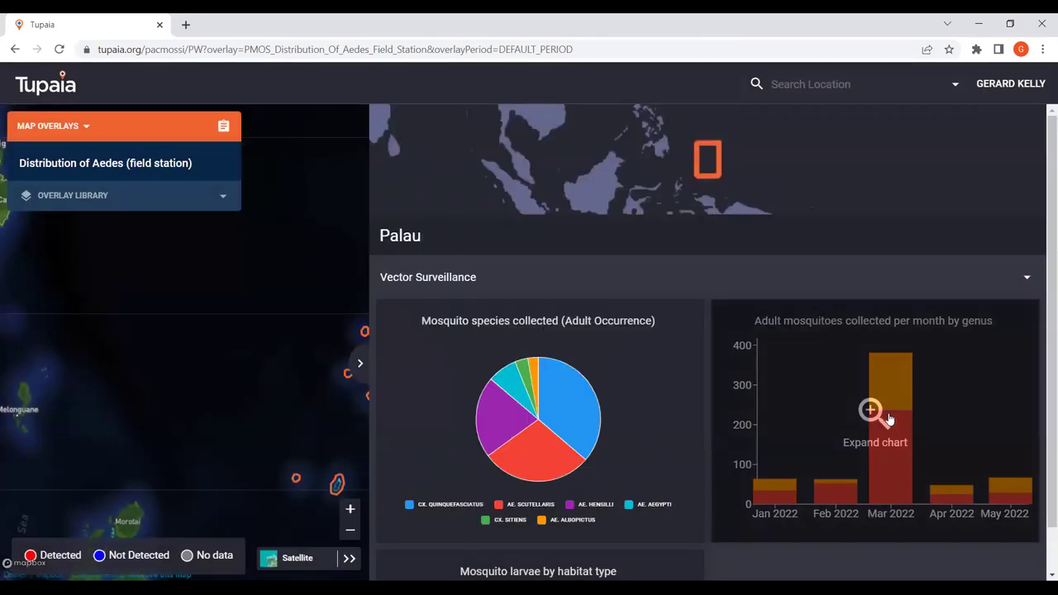
click(875, 411)
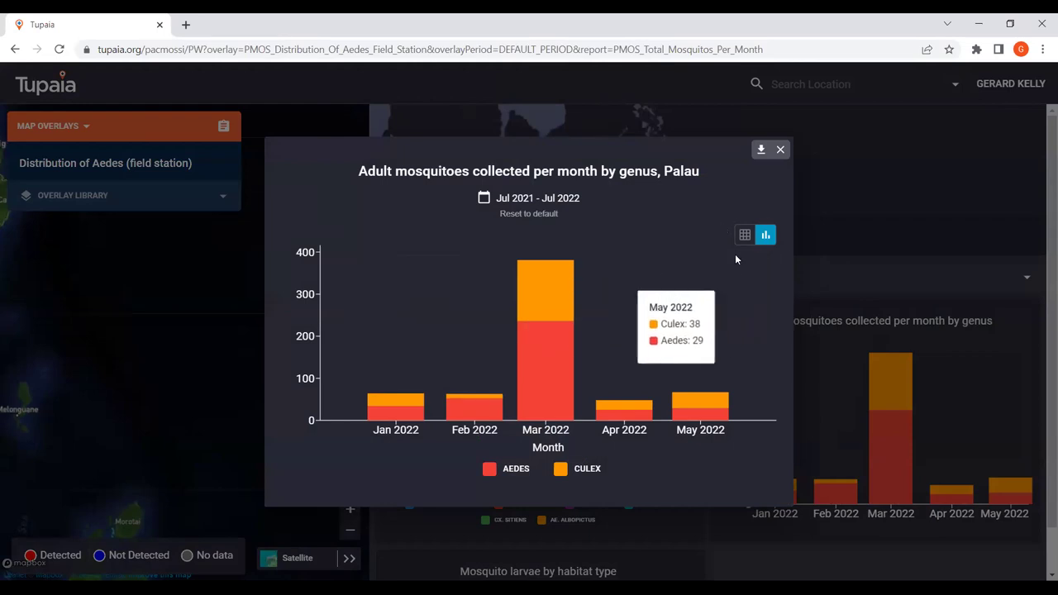
click(745, 235)
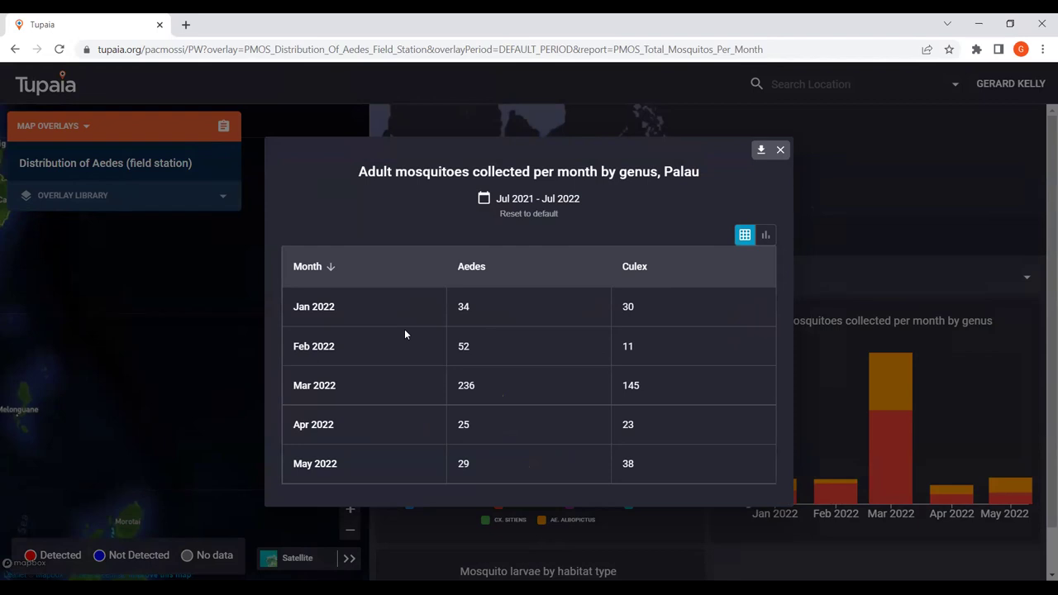
click(765, 237)
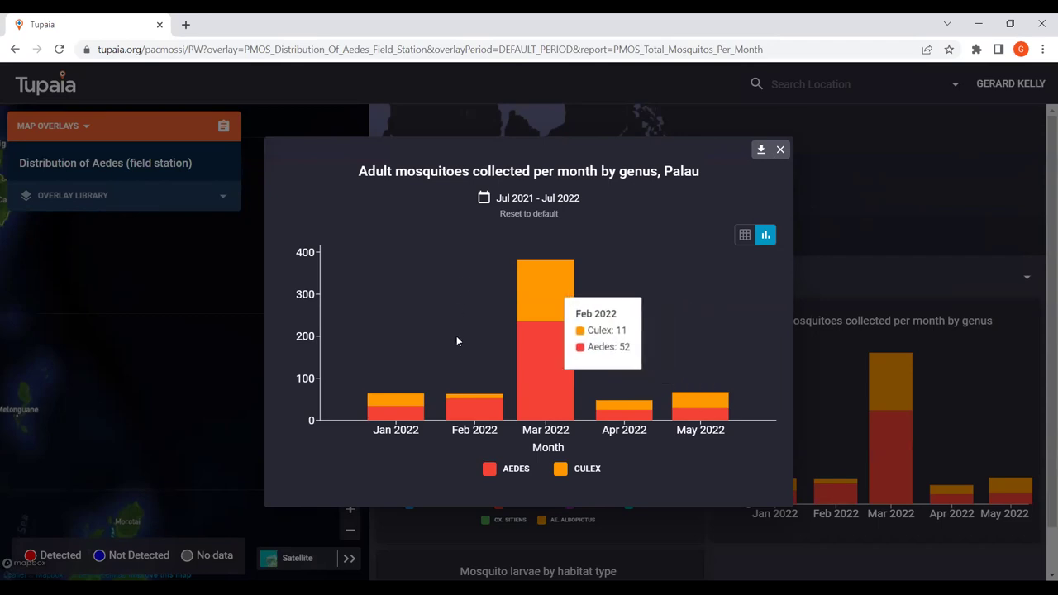
click(761, 153)
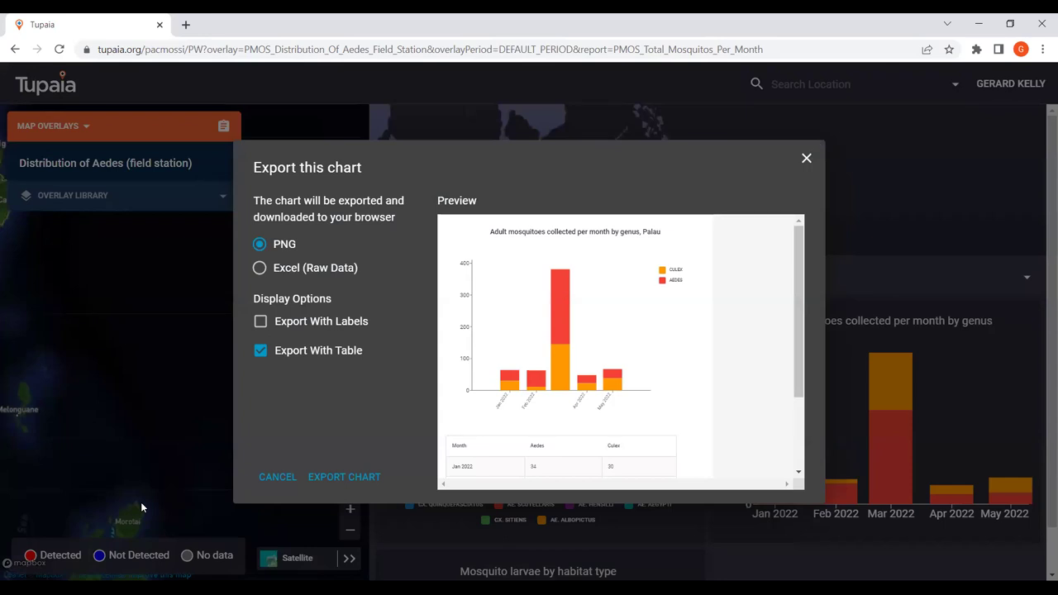
Reopen the monthly chart's export options and untick Export With Table for the PNG export.
click(806, 158)
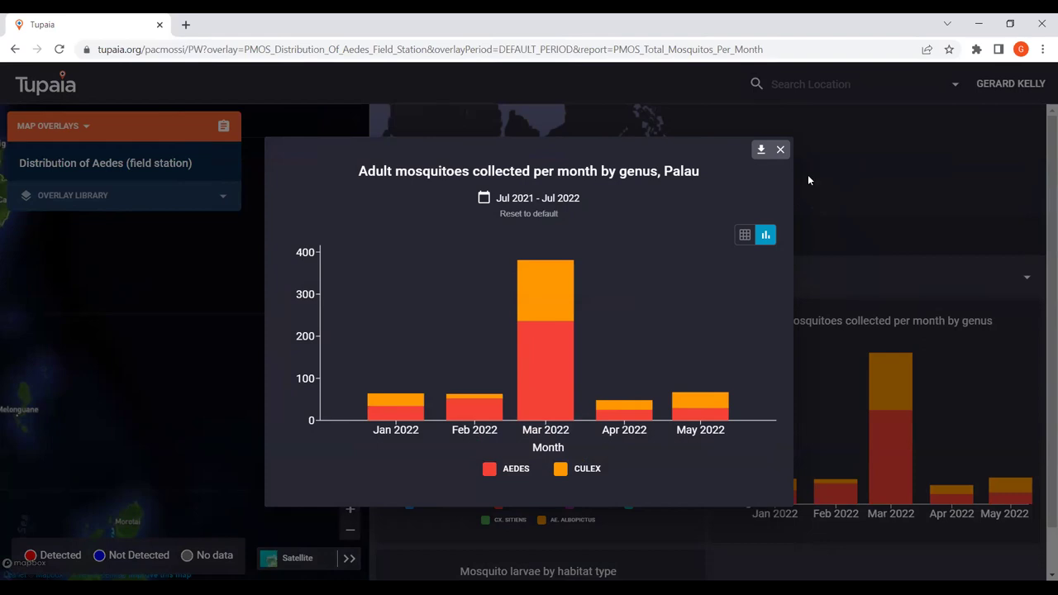
click(760, 154)
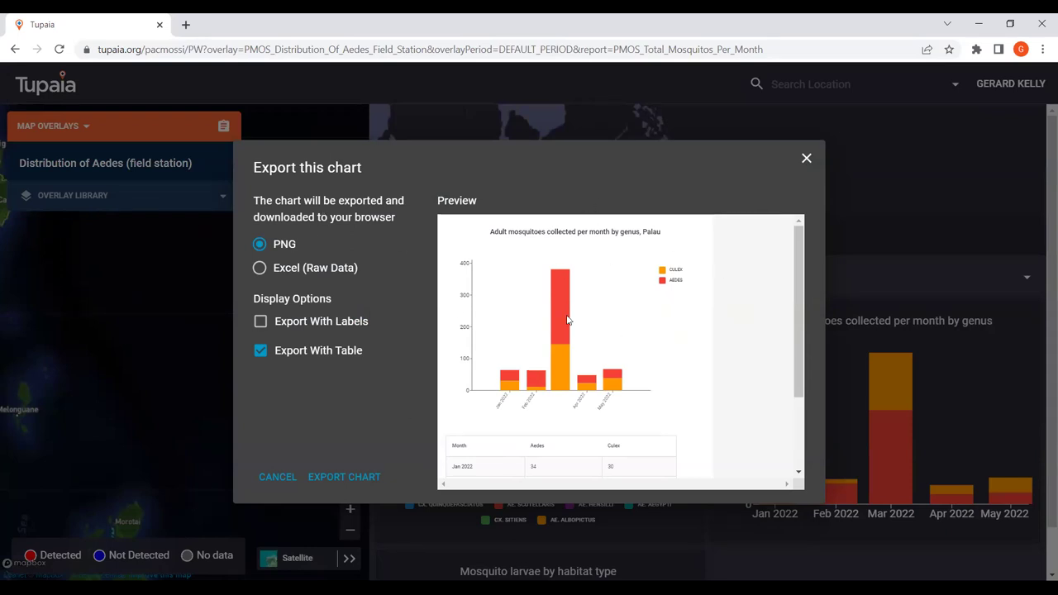
scroll(567, 320, down, 2)
scroll(645, 339, up, 2)
click(259, 350)
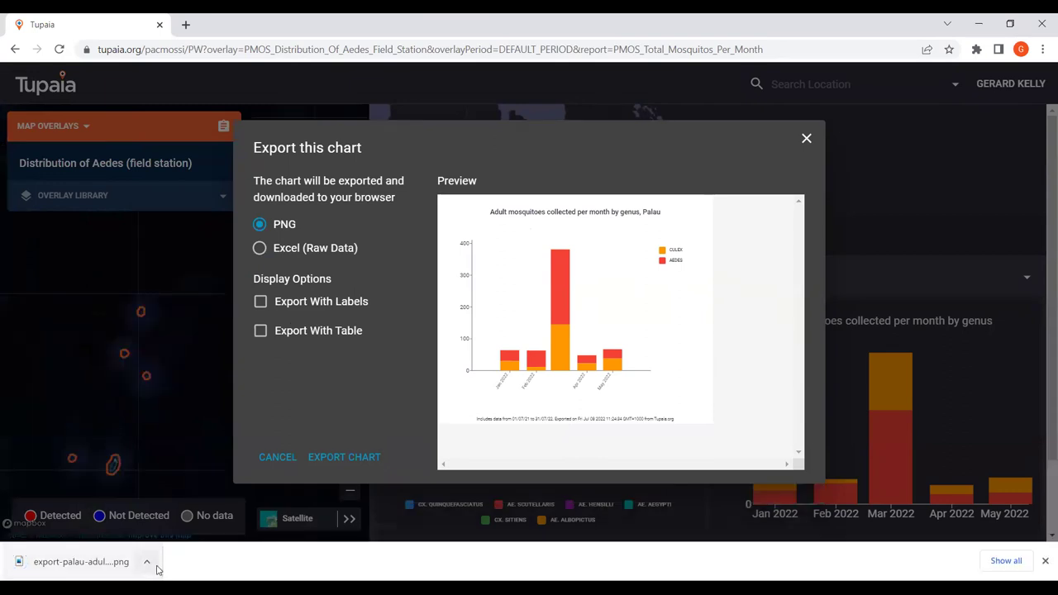
Export a second PNG of the monthly chart with Export With Labels and Export With Table ticked.
click(146, 562)
click(278, 515)
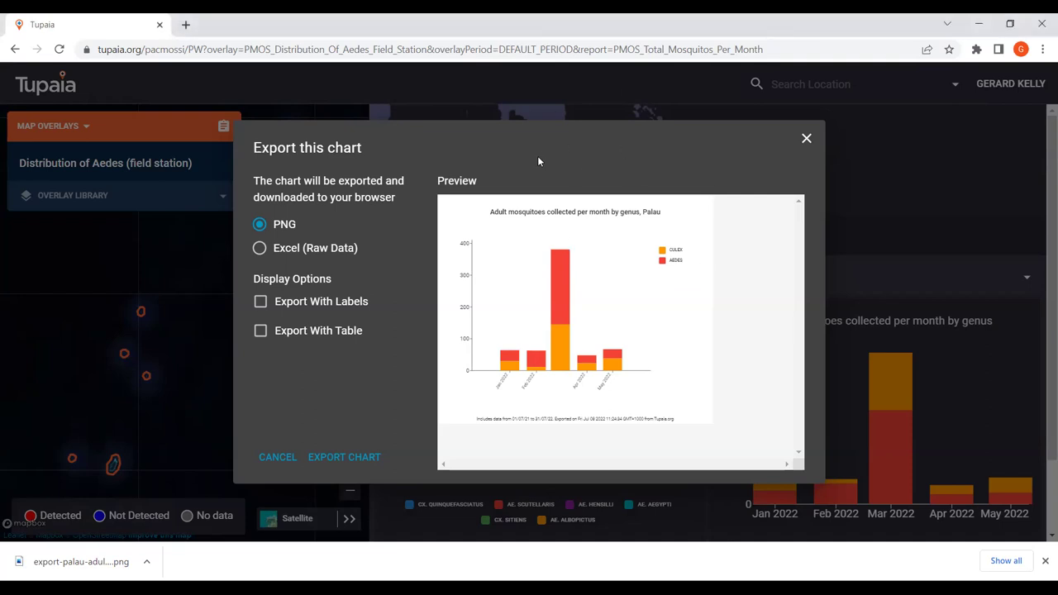
click(306, 305)
click(296, 339)
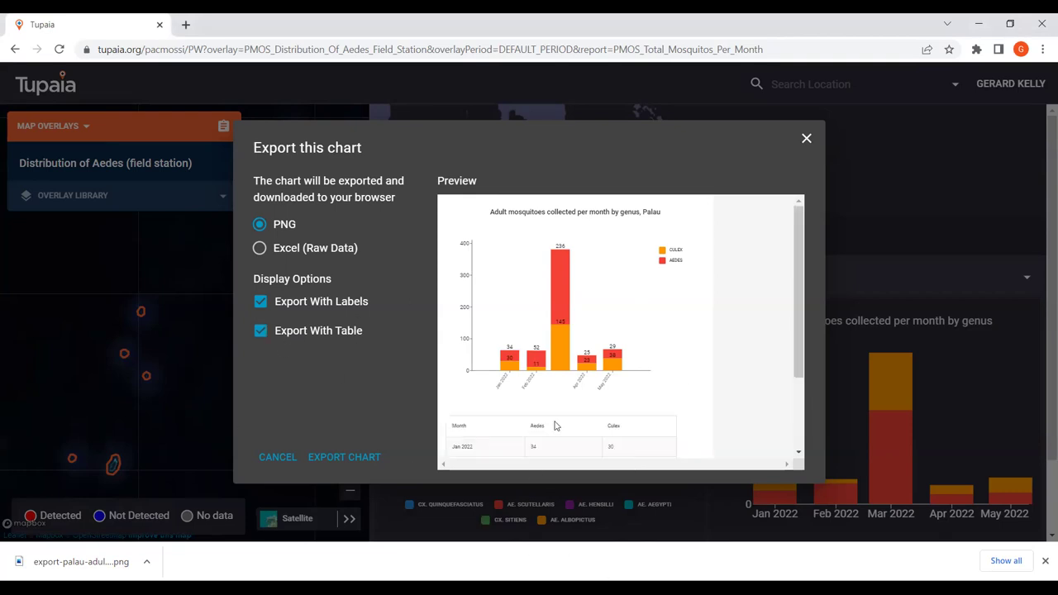
scroll(571, 371, down, 3)
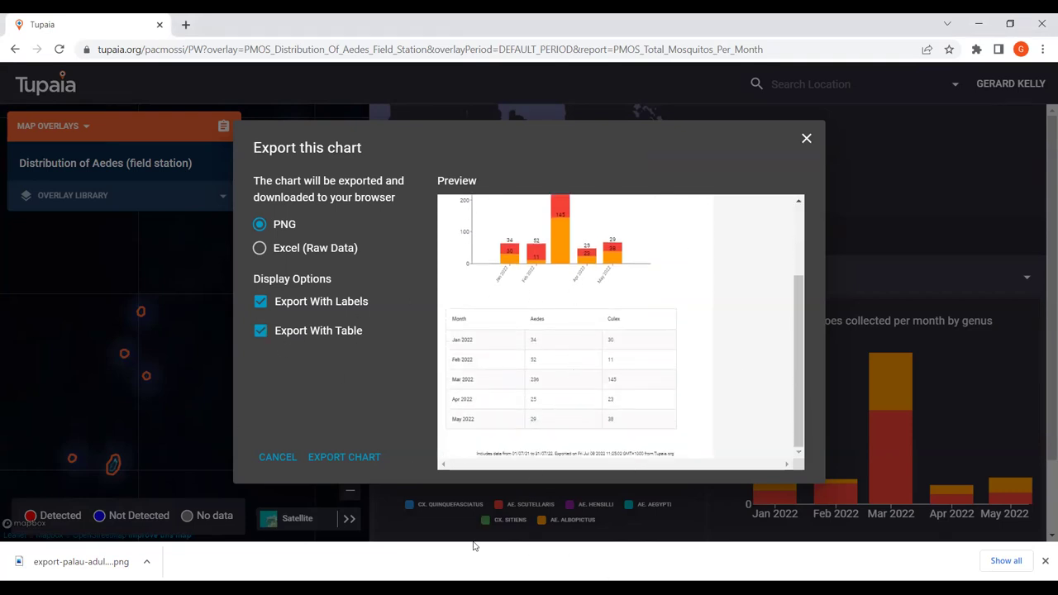
scroll(547, 420, up, 3)
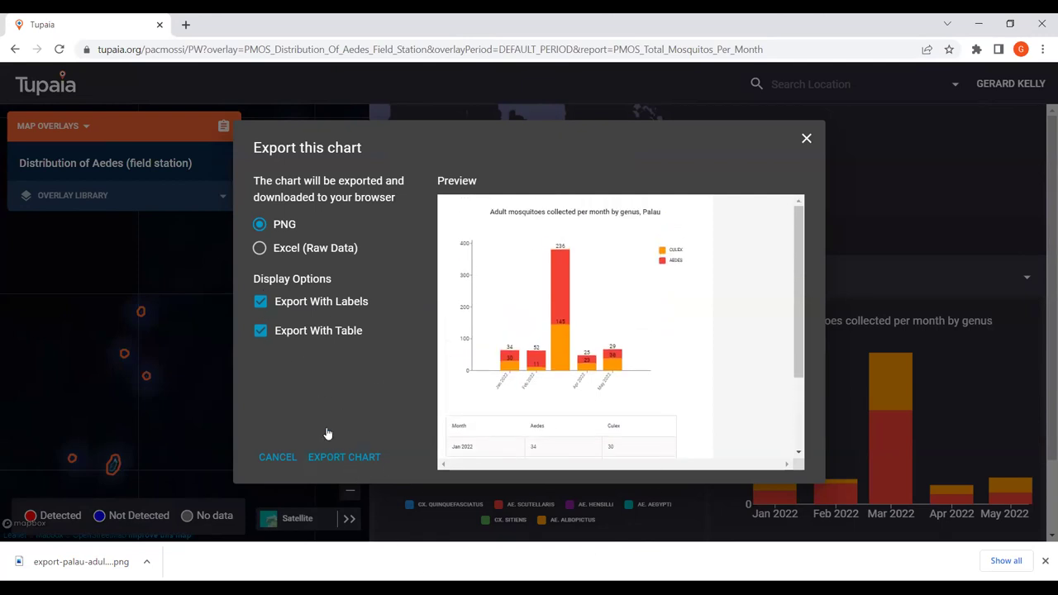
click(364, 470)
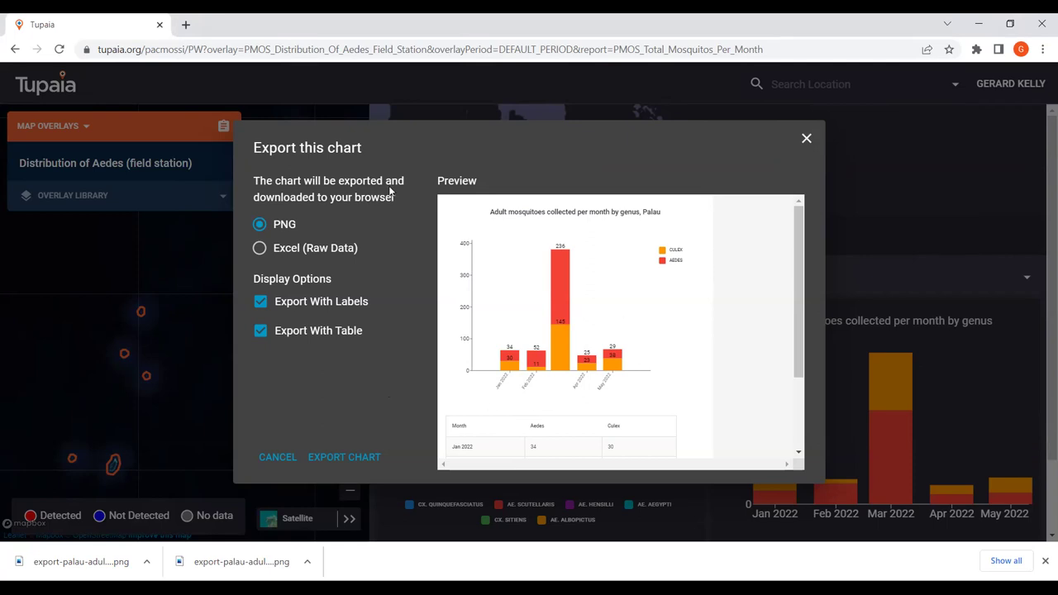
Export the monthly genus chart's data in Excel (Raw Data) format as an .xlsx download.
click(304, 248)
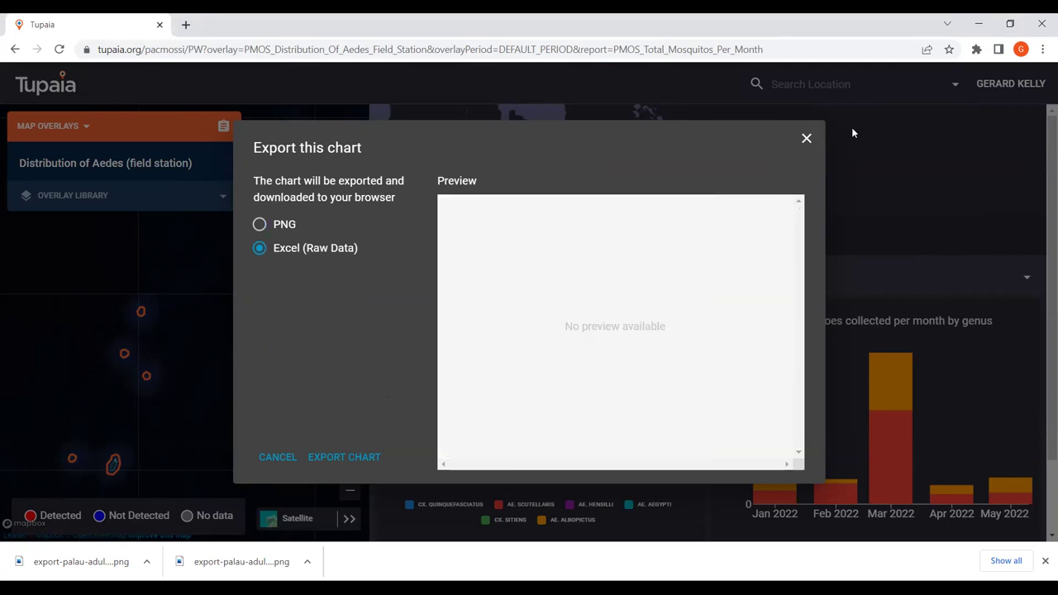
click(806, 139)
click(860, 398)
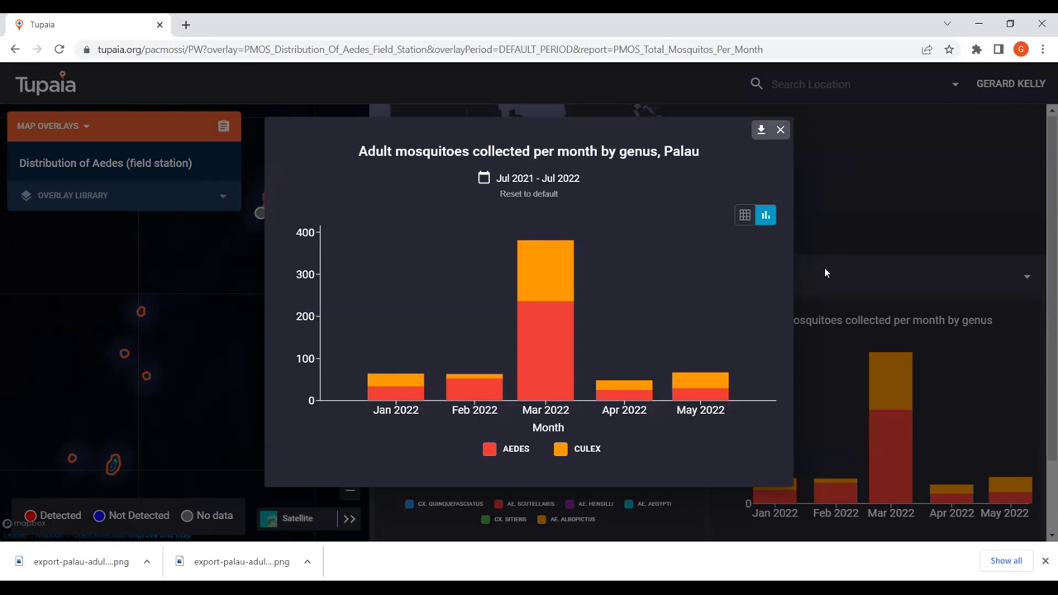
click(746, 216)
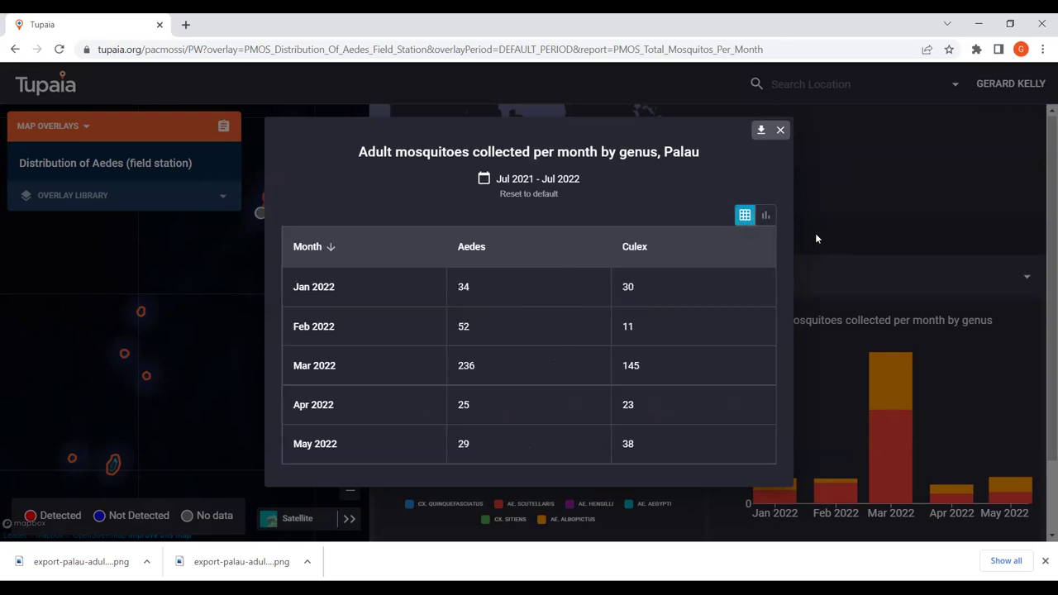
click(766, 216)
click(746, 216)
click(761, 132)
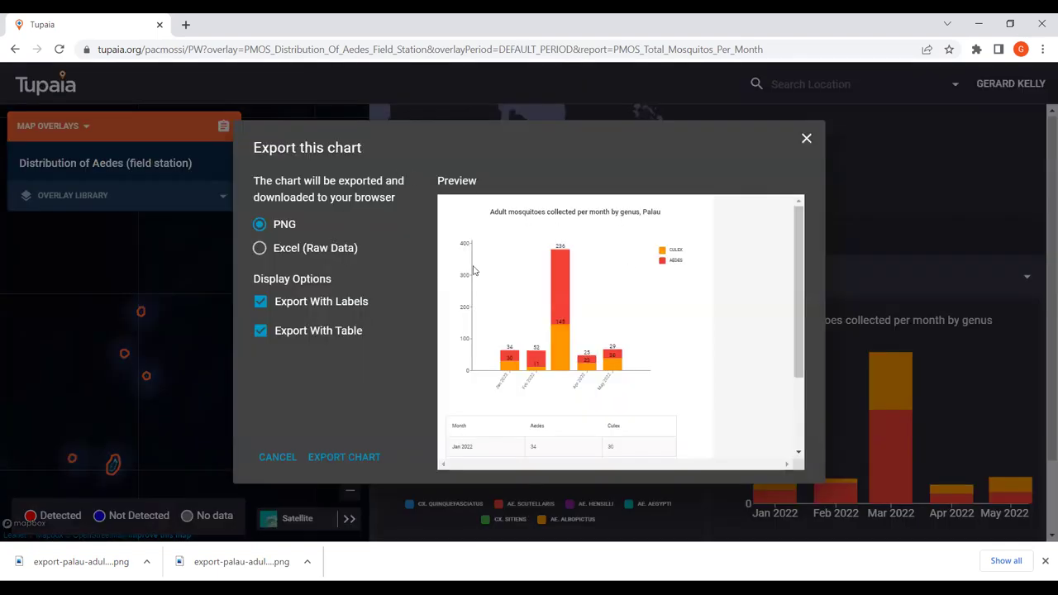
click(288, 249)
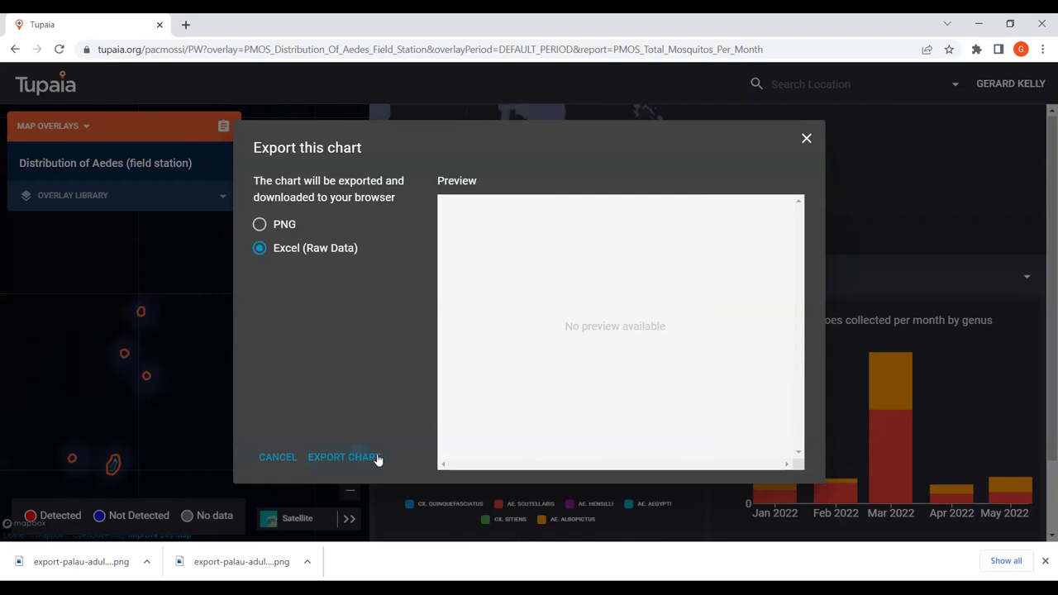
click(150, 569)
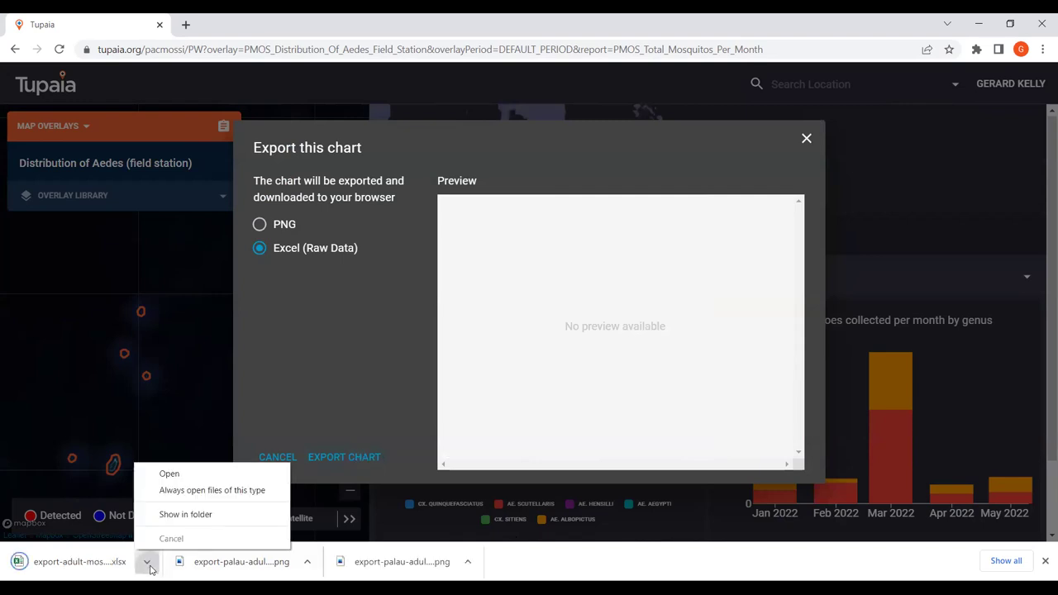
Show the downloaded Excel file in its folder and close the export dialog.
click(276, 521)
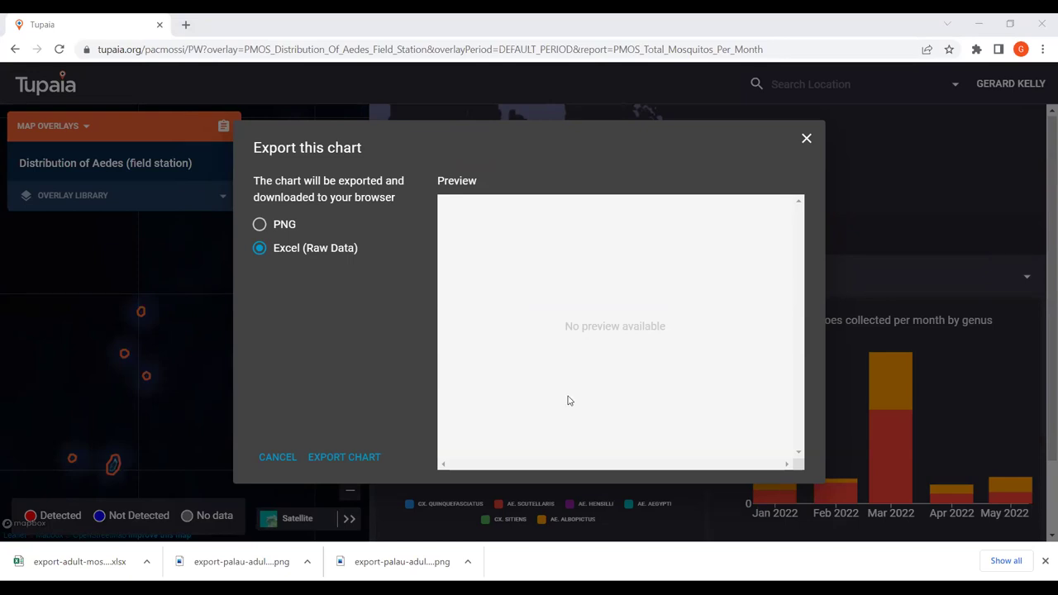
click(807, 139)
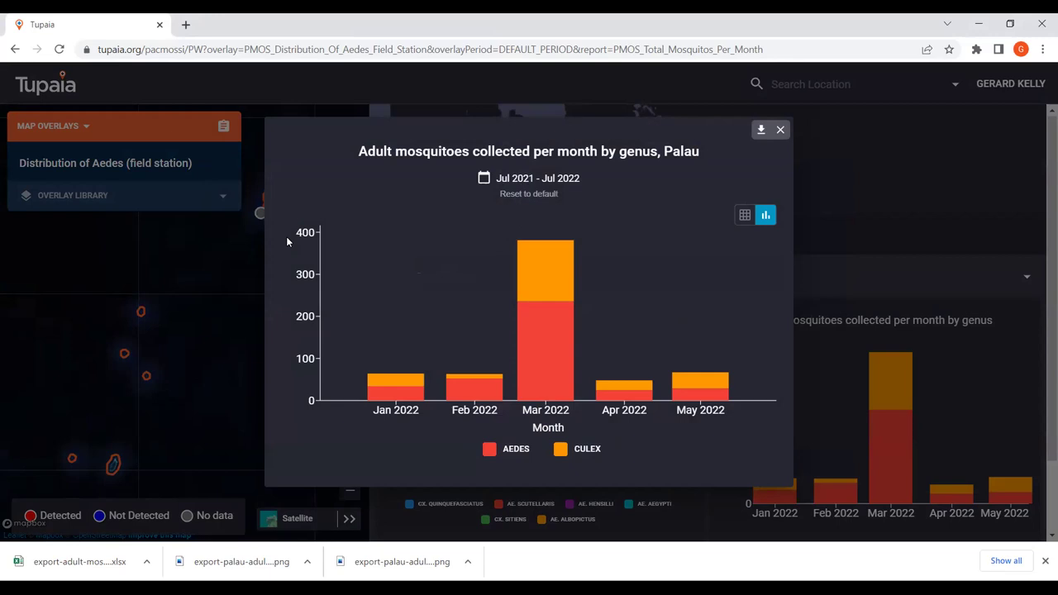
Close the enlarged chart and collapse the Palau dashboard panel to widen the map.
click(781, 130)
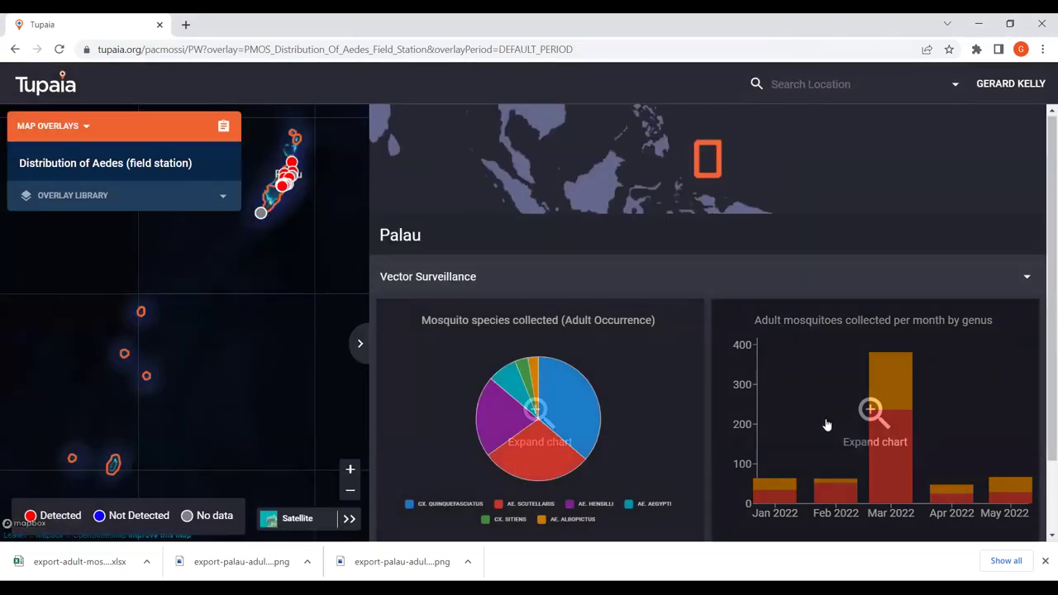
click(360, 344)
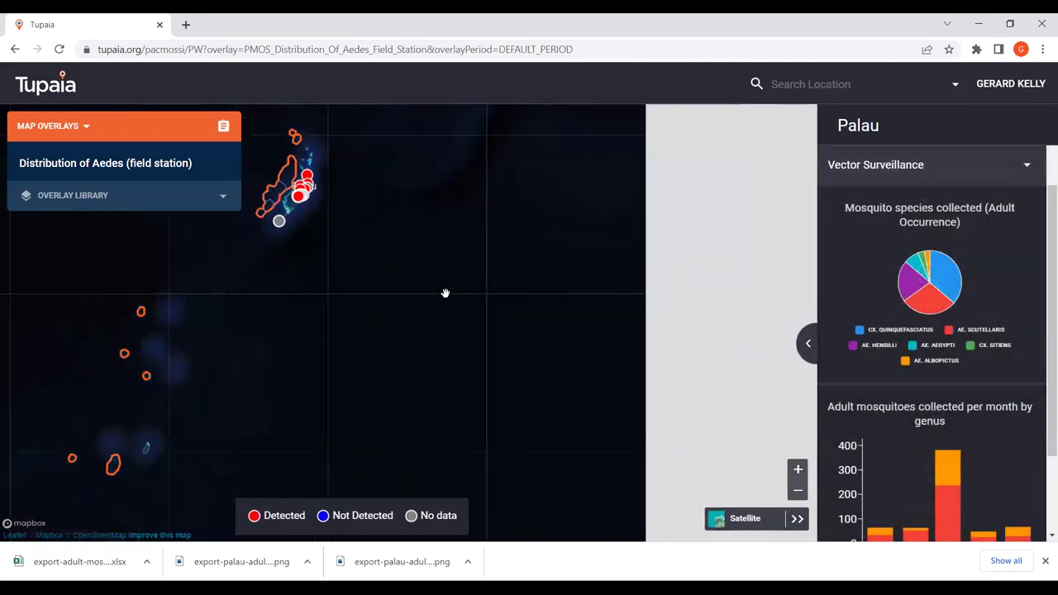
scroll(445, 294, down, 2)
drag(419, 304, 650, 345)
scroll(590, 261, up, 2)
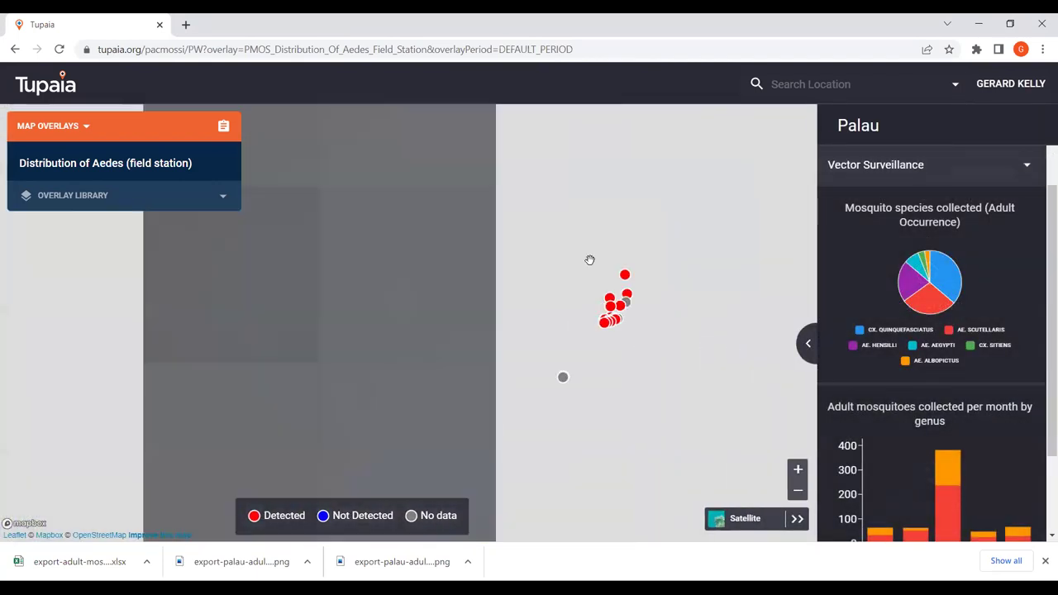
scroll(673, 307, up, 1)
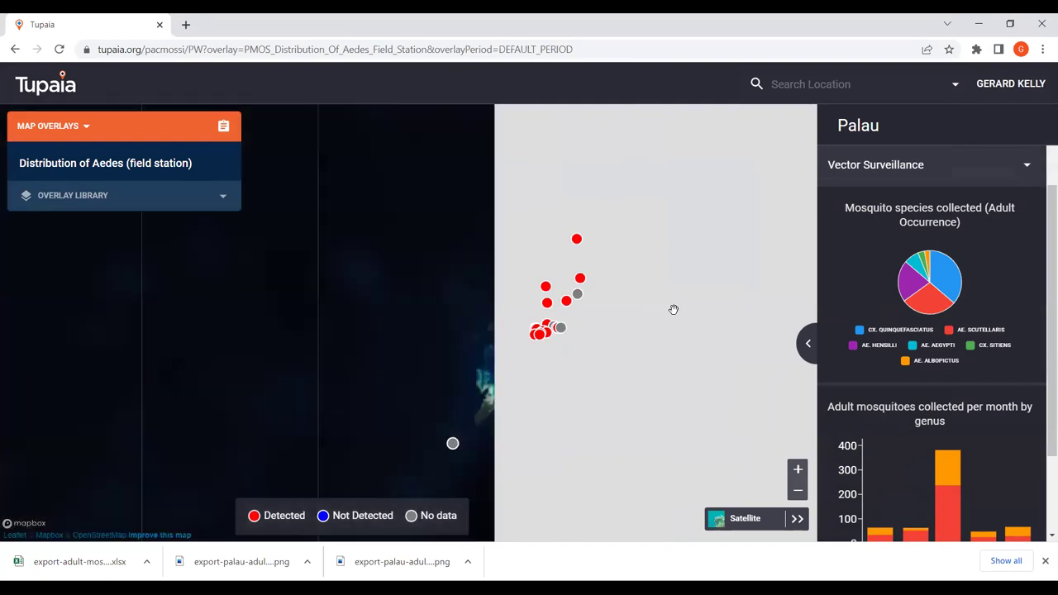
Return to the Tupaia Explore page and pan the map to Southeast Asia and the Indian Ocean.
click(49, 94)
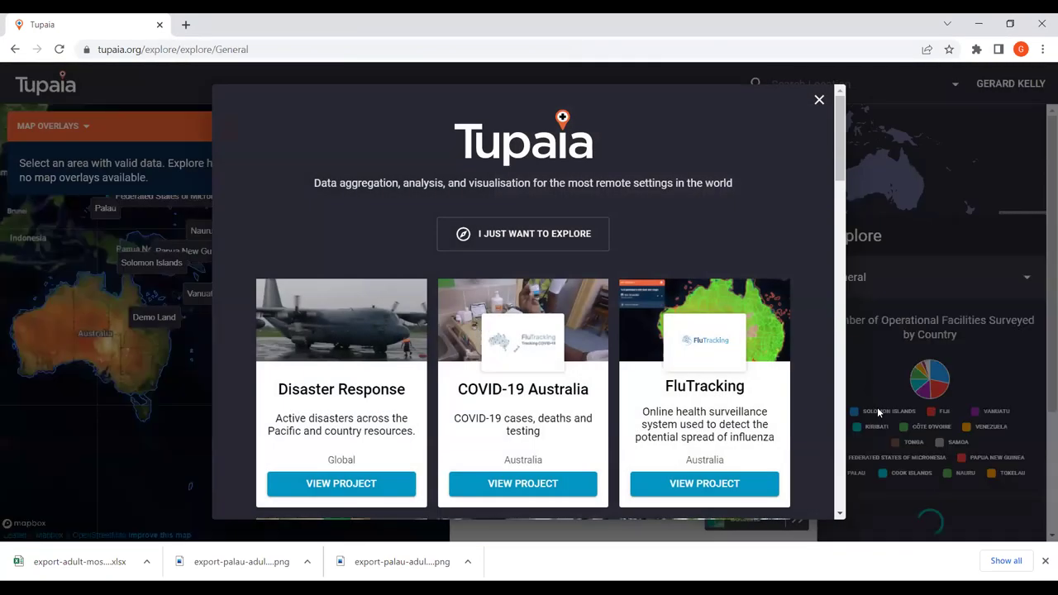
scroll(530, 248, down, 3)
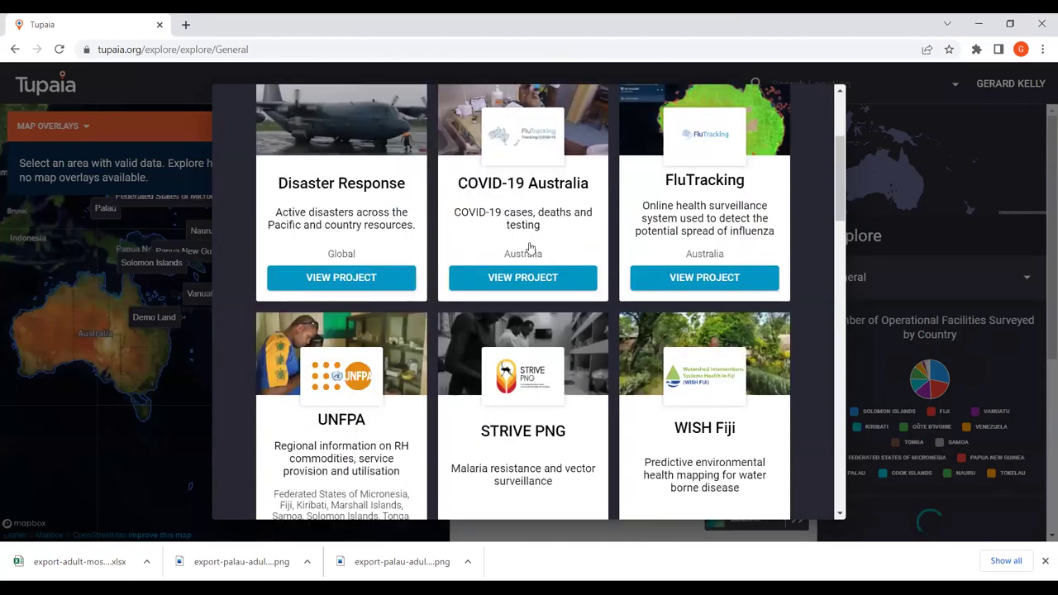
scroll(530, 248, up, 3)
click(518, 237)
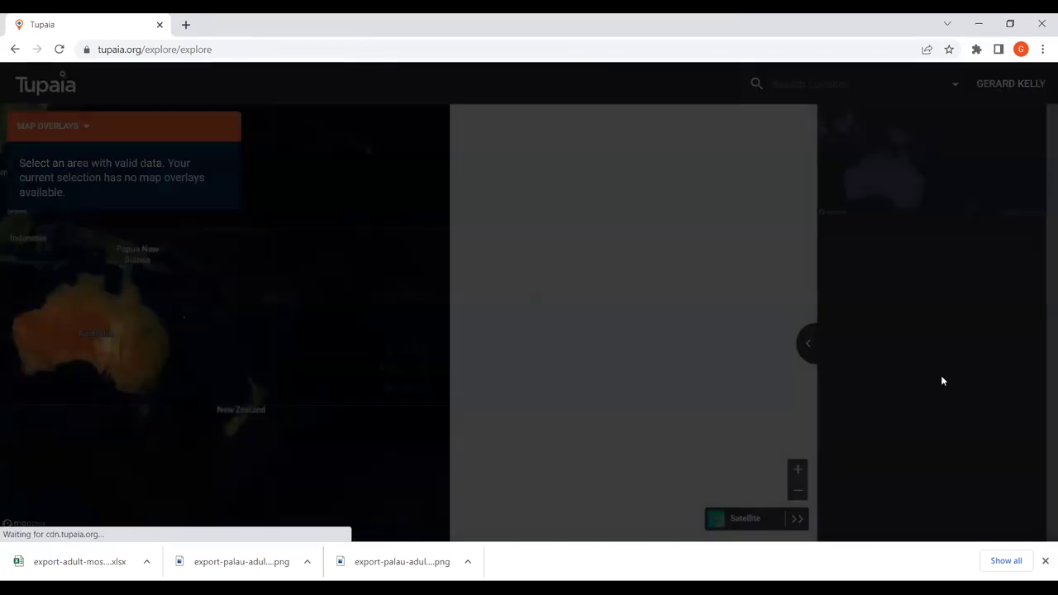
drag(329, 375, 562, 385)
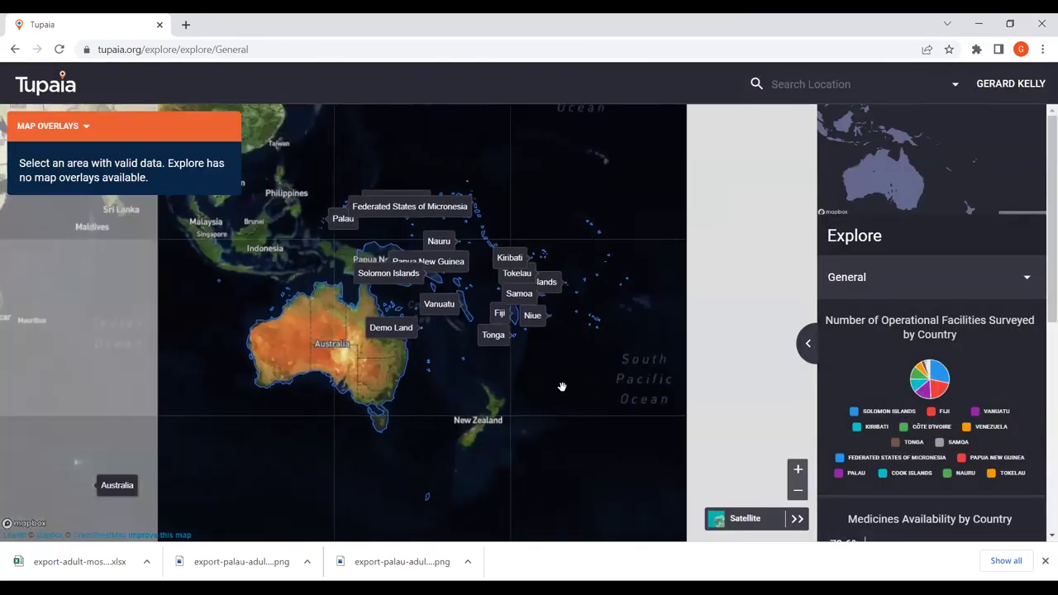
Widen the Explore dashboard and view the operational facilities pie chart as a table.
click(810, 344)
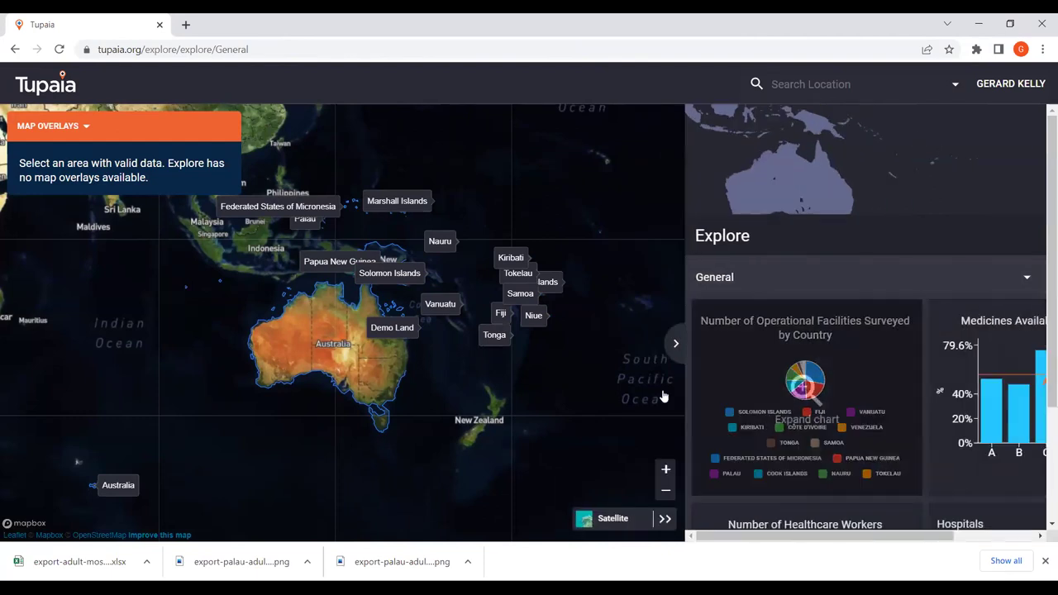
click(555, 416)
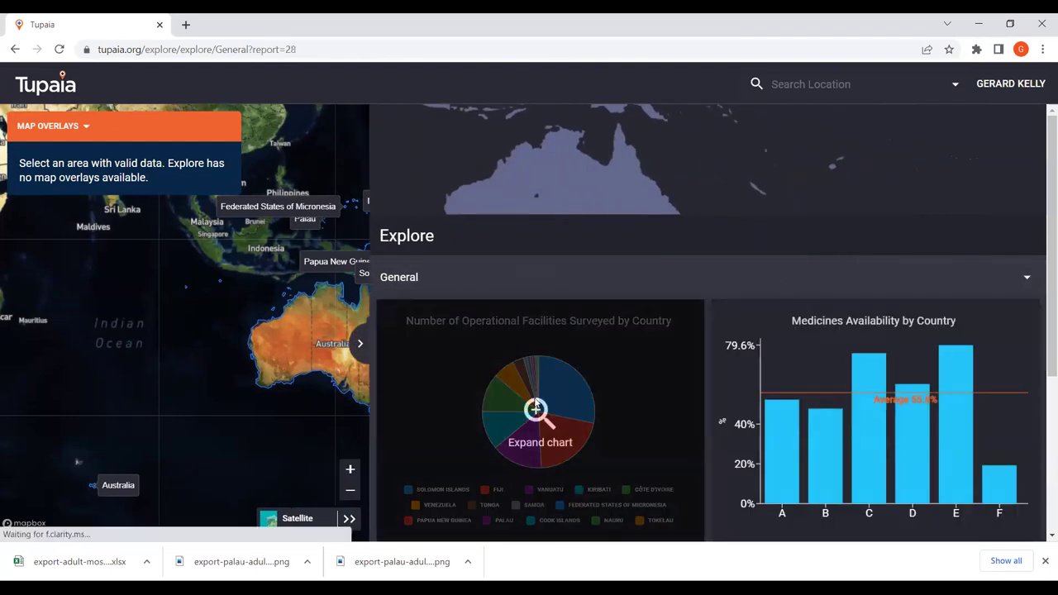
click(745, 197)
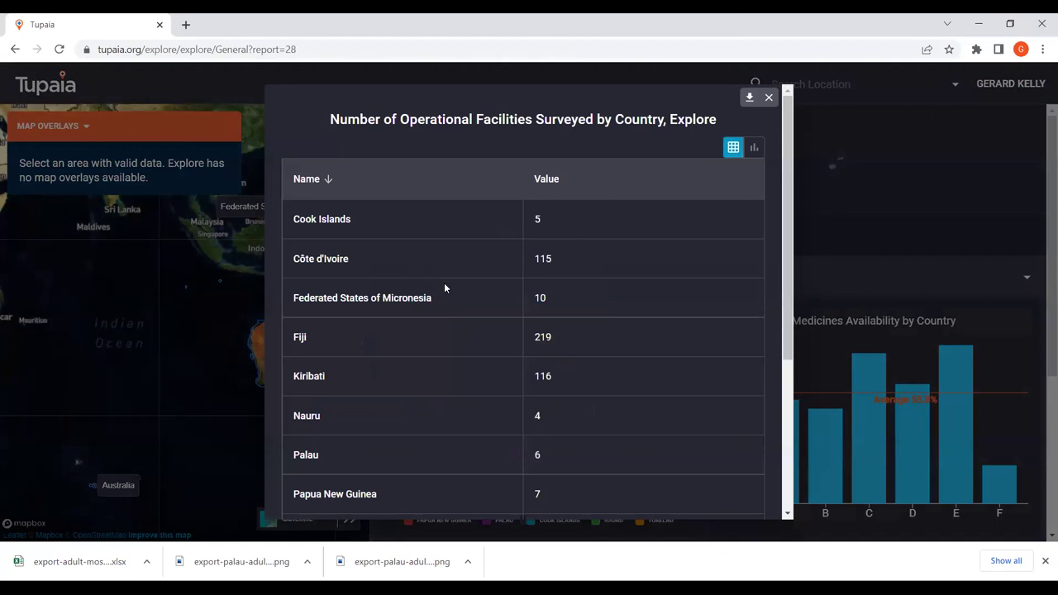
scroll(463, 295, down, 3)
scroll(467, 295, up, 3)
click(769, 98)
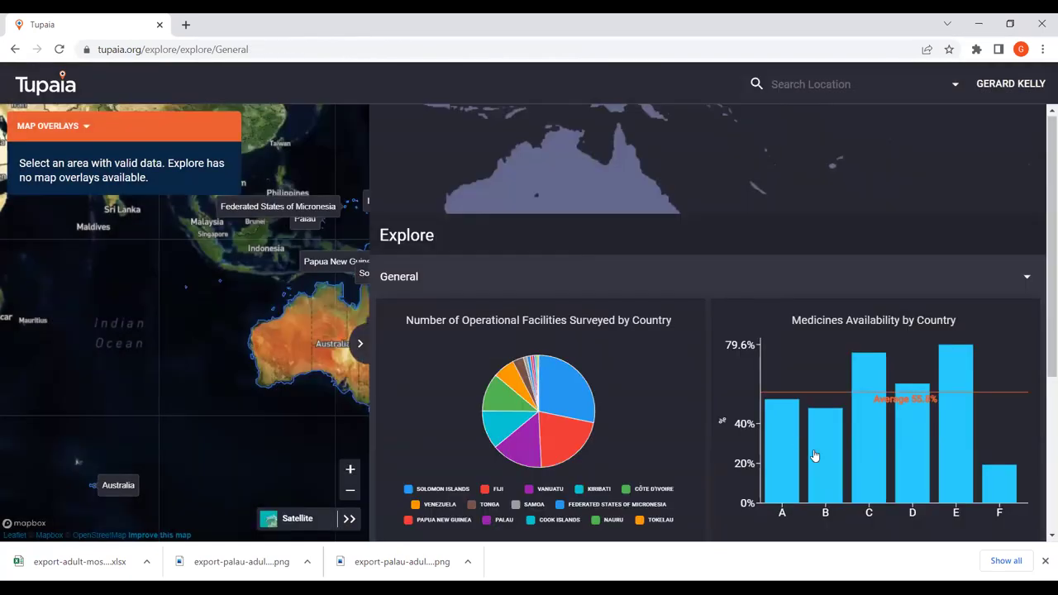
Enlarge the Medicines Availability by Country chart and review its PNG/Excel and label options without exporting.
click(870, 418)
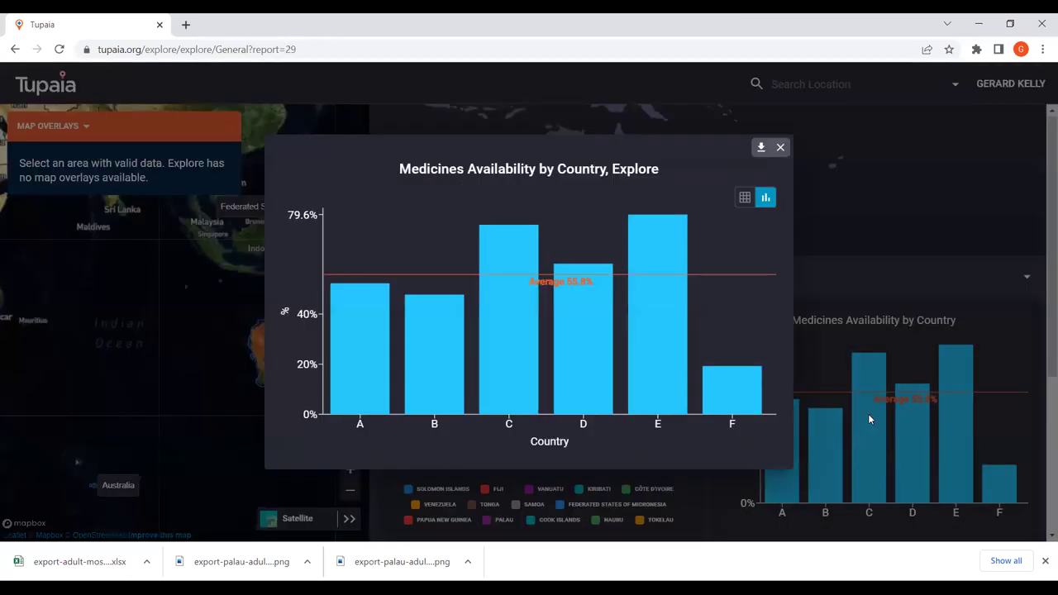
click(746, 198)
click(762, 133)
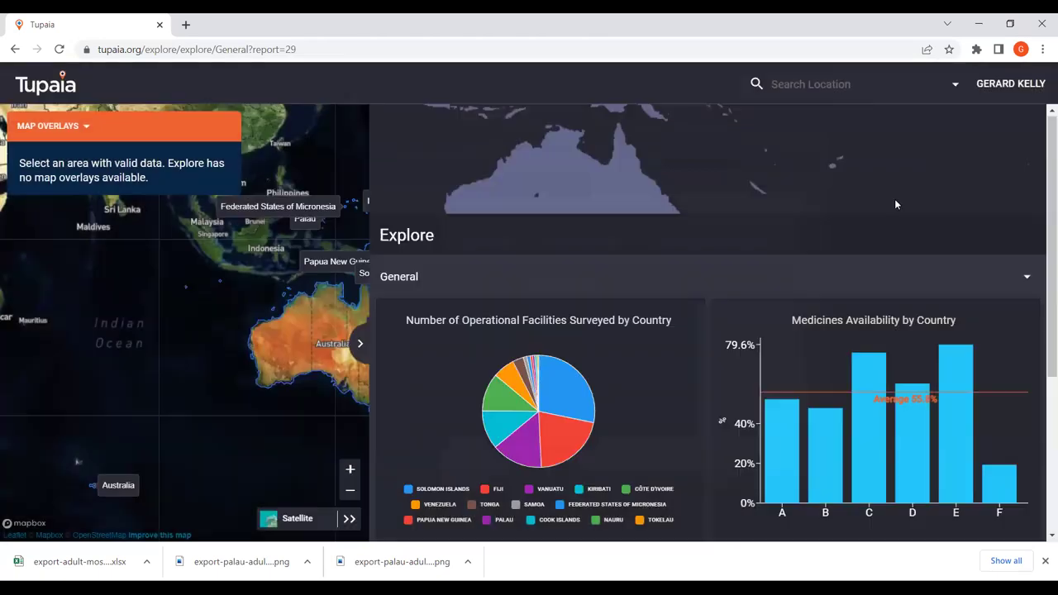
click(278, 248)
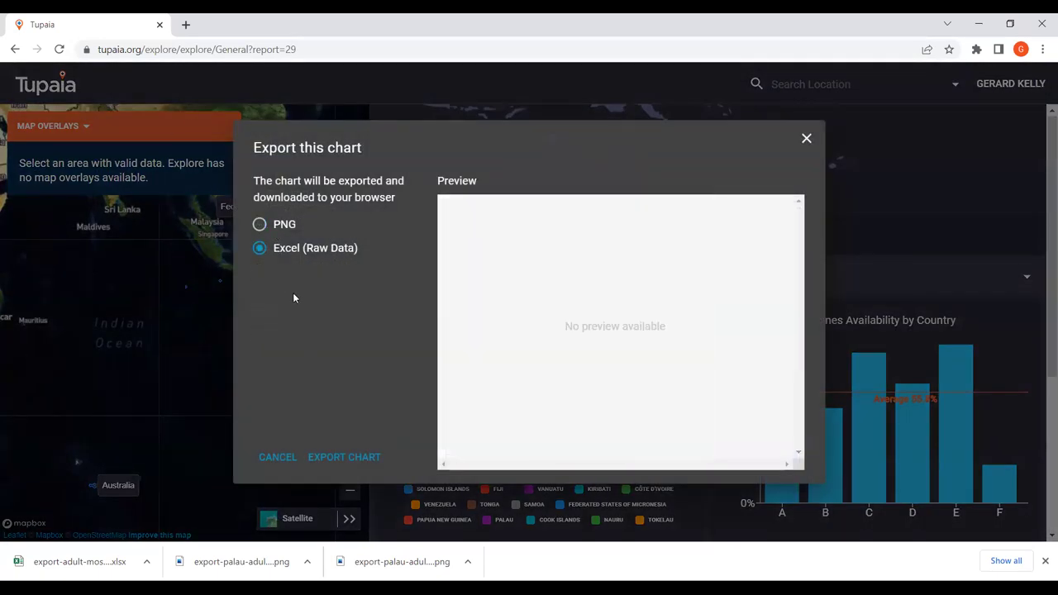
click(276, 233)
click(274, 255)
click(273, 230)
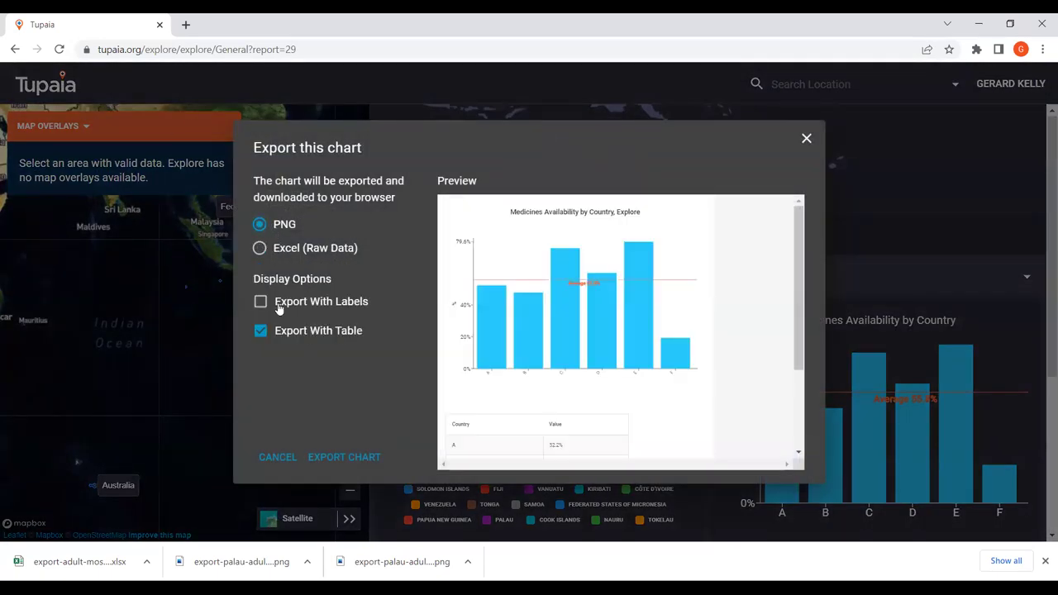
click(275, 302)
click(275, 330)
click(276, 302)
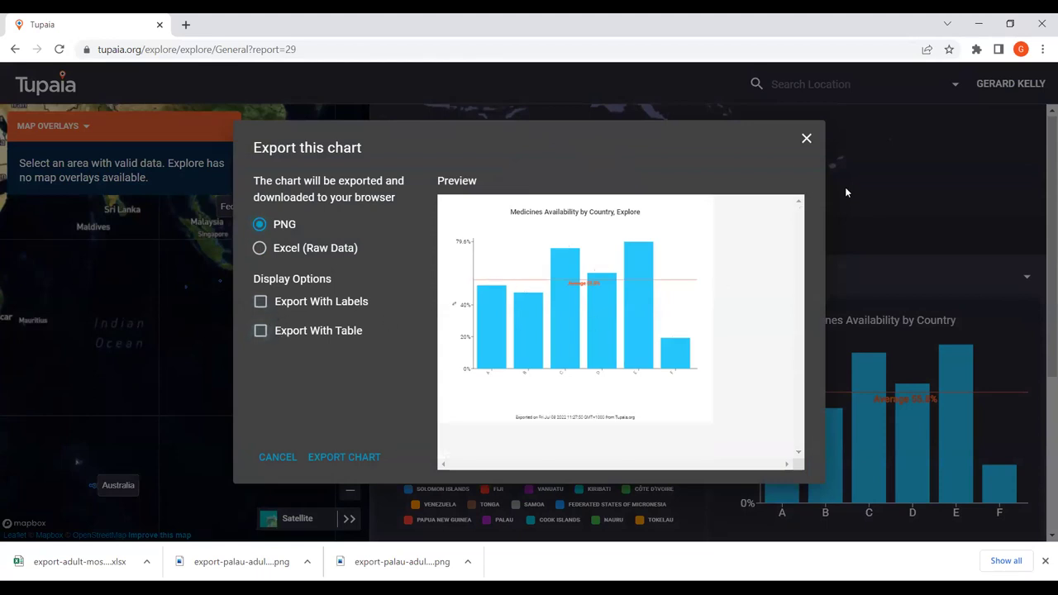
click(805, 140)
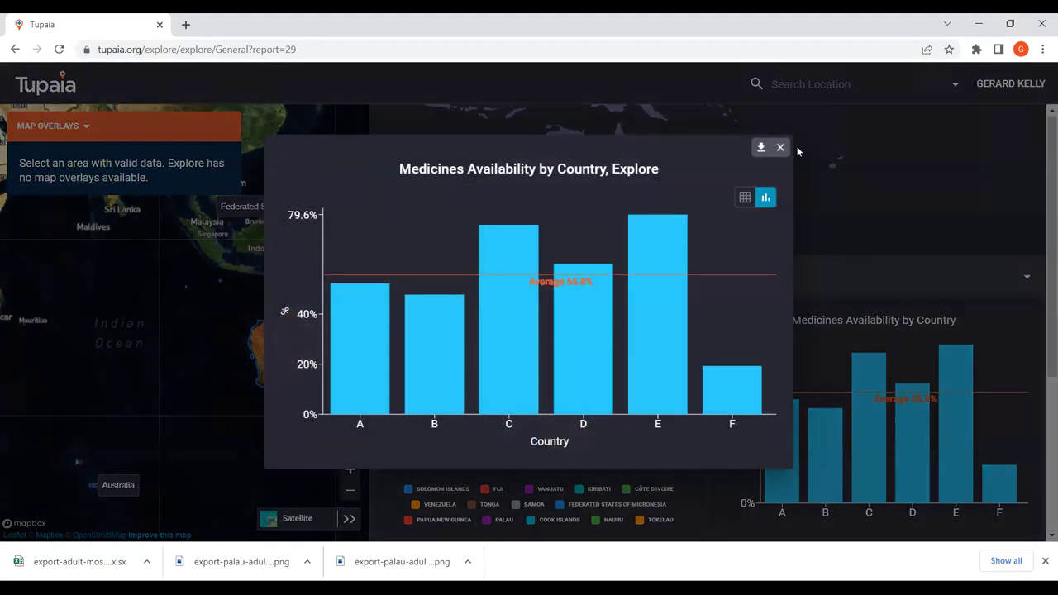